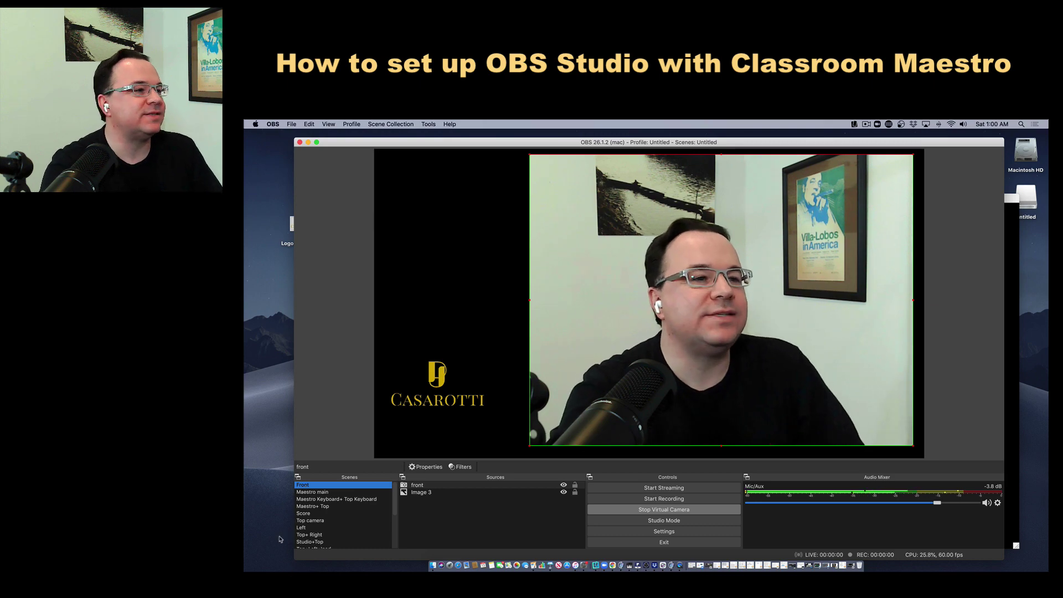
- Switch to the Maestro main scene and select its face camera source to show its bounds
{"action": "left_click", "coordinate": [312, 492]}
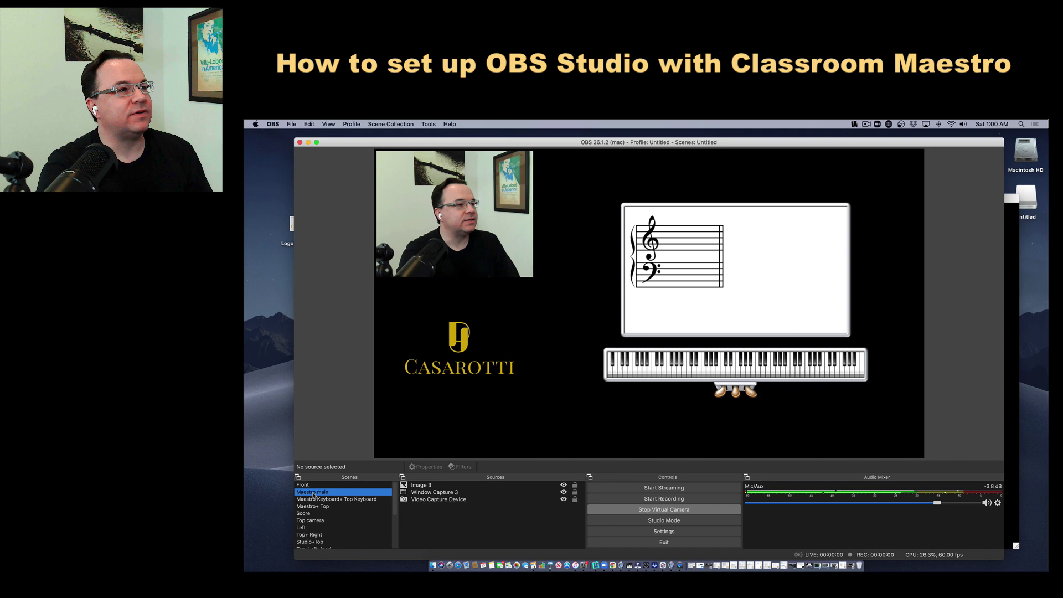
{"action": "left_click", "coordinate": [459, 269]}
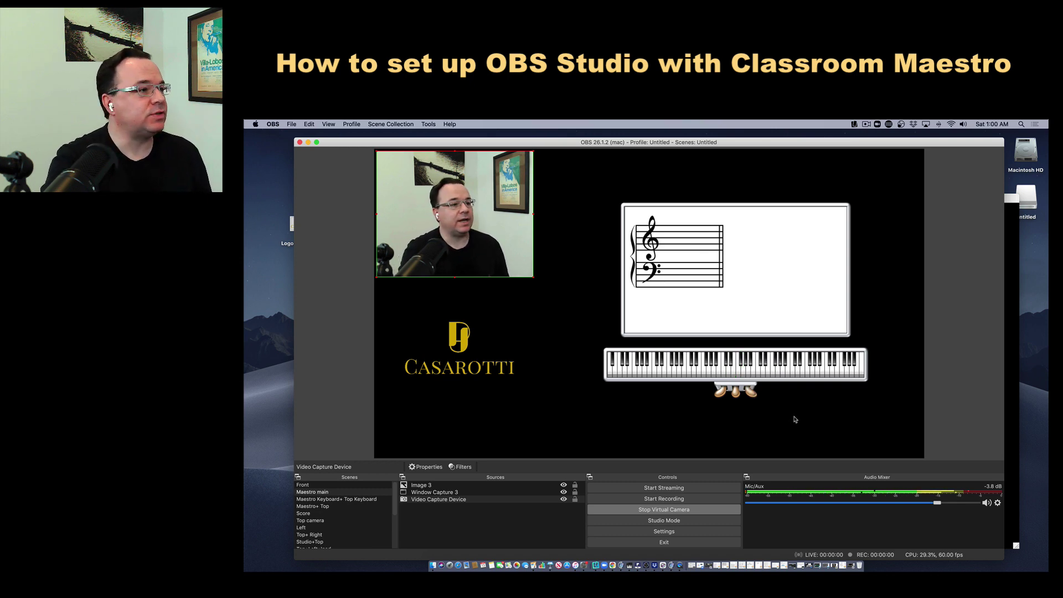
- View the Maestro Keyboard+ Top Keyboard scene, then the Maestro+ Top scene
{"action": "left_click", "coordinate": [340, 500]}
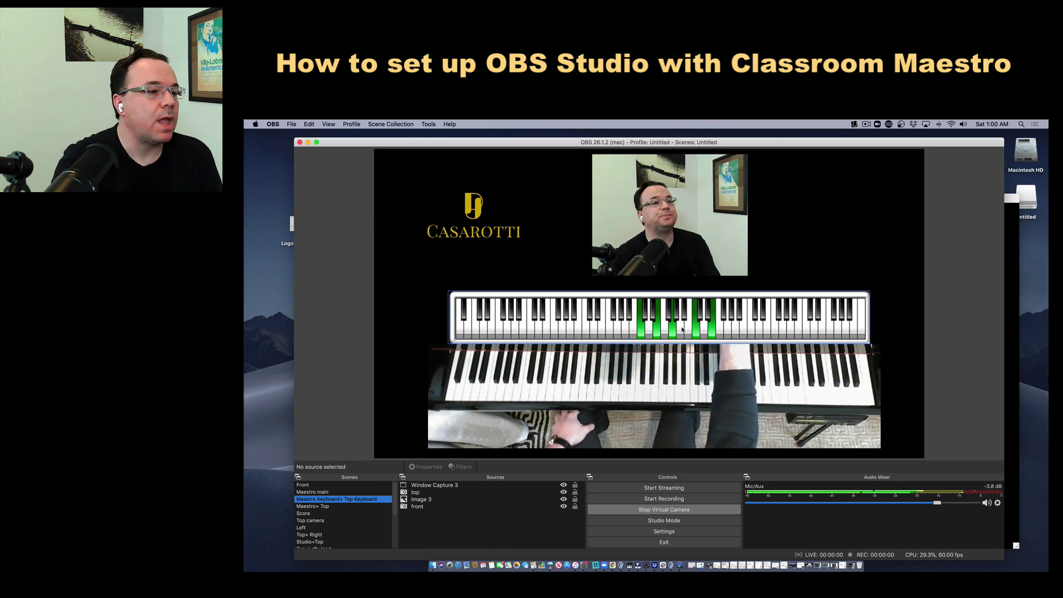
{"action": "left_click", "coordinate": [308, 506]}
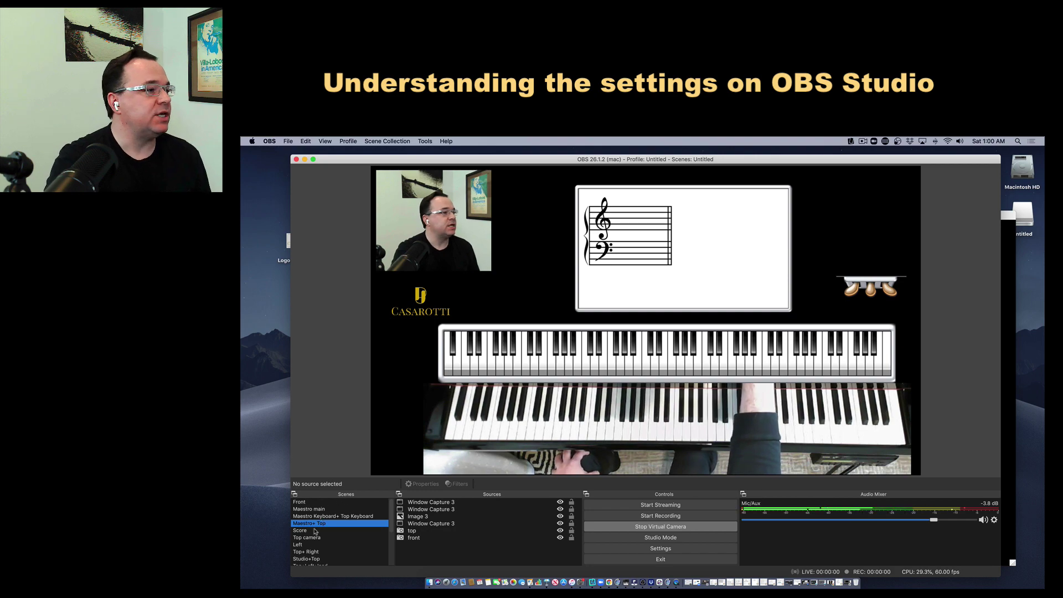
{"action": "scroll", "coordinate": [312, 540], "scroll_direction": "down", "scroll_amount": 3}
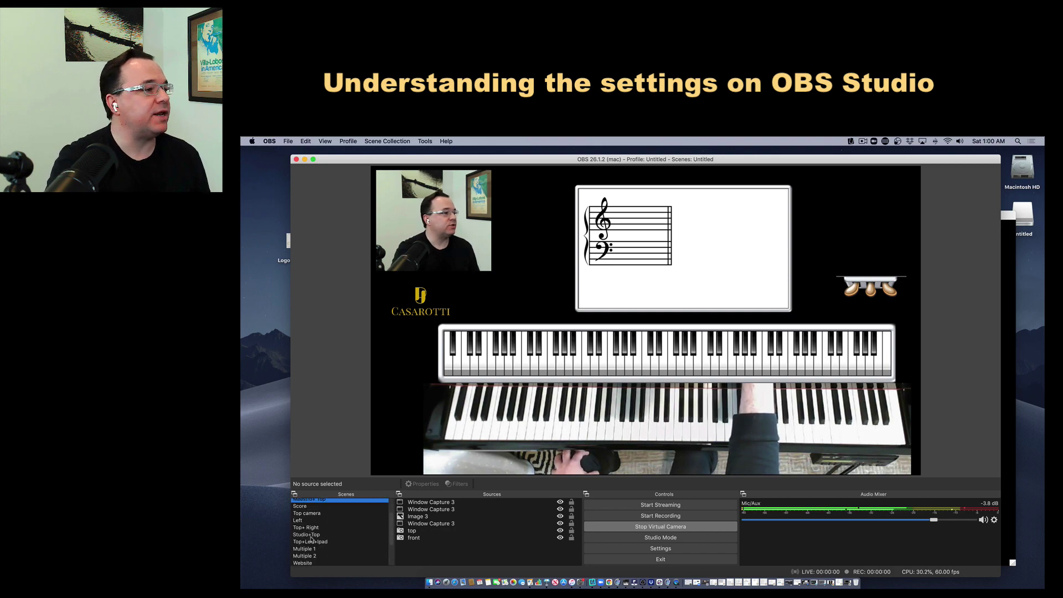
{"action": "scroll", "coordinate": [311, 540], "scroll_direction": "up", "scroll_amount": 3}
{"action": "left_click", "coordinate": [302, 531]}
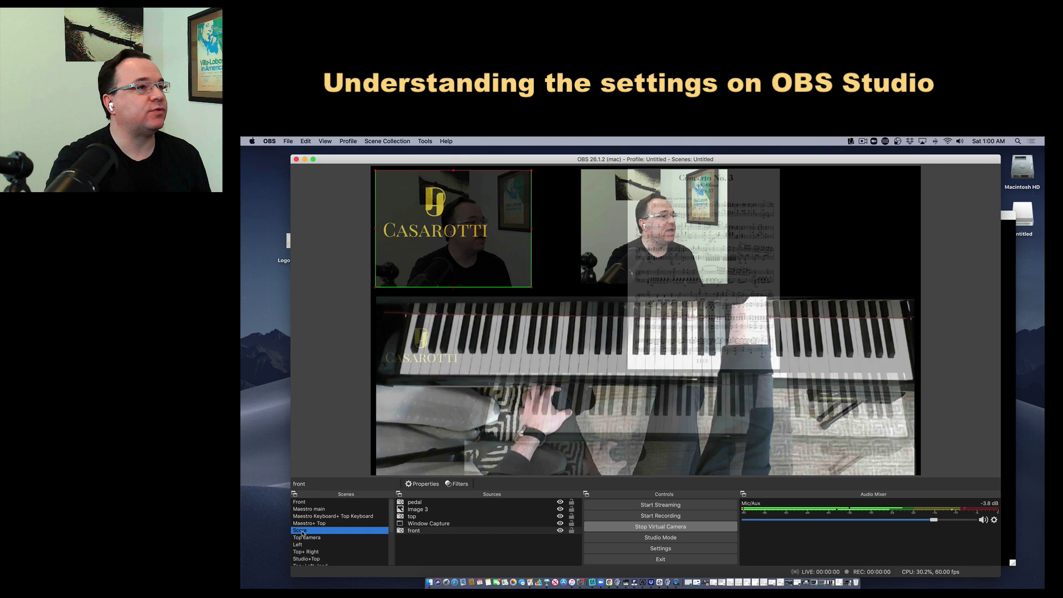
{"action": "left_click", "coordinate": [308, 523]}
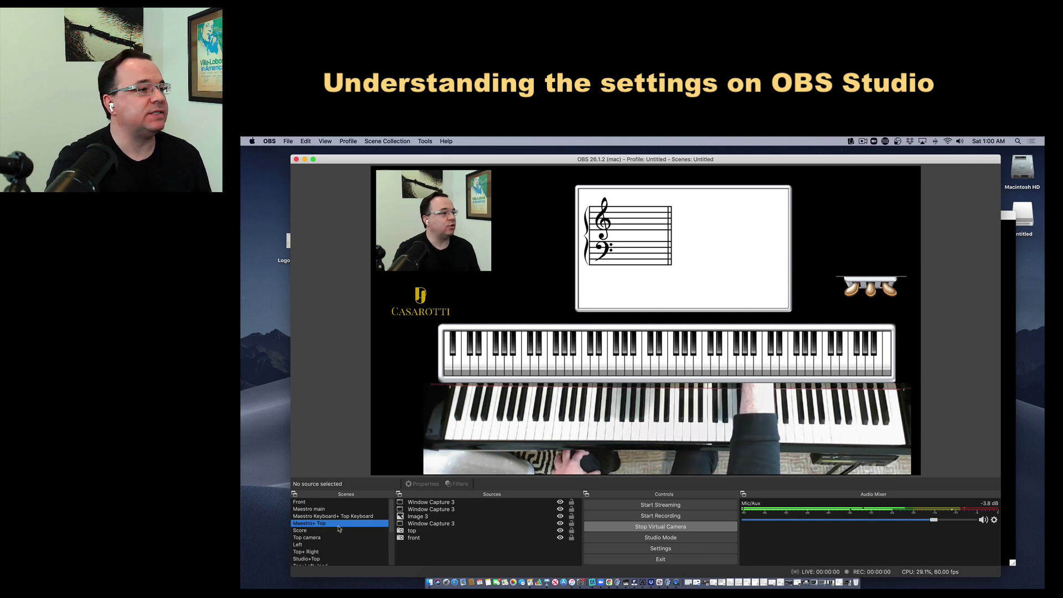
{"action": "left_click", "coordinate": [432, 503]}
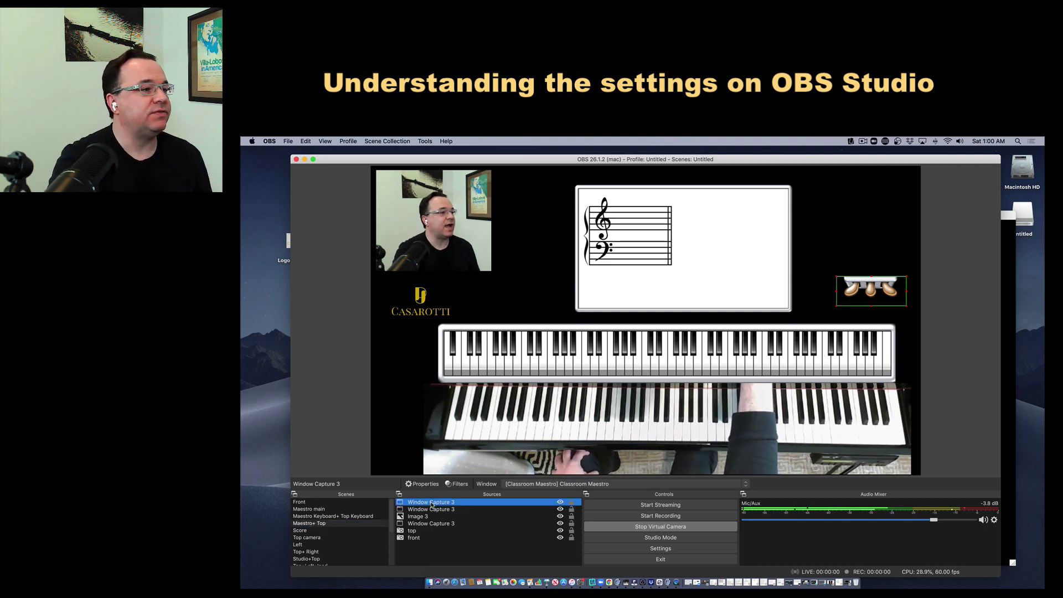
{"action": "left_click", "coordinate": [431, 509]}
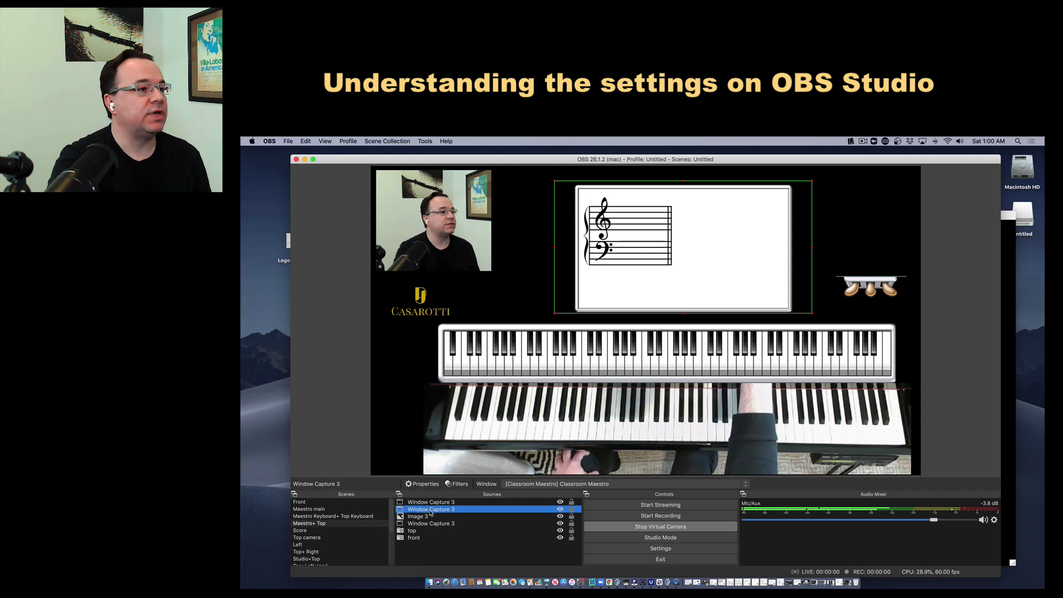
{"action": "left_click", "coordinate": [418, 517]}
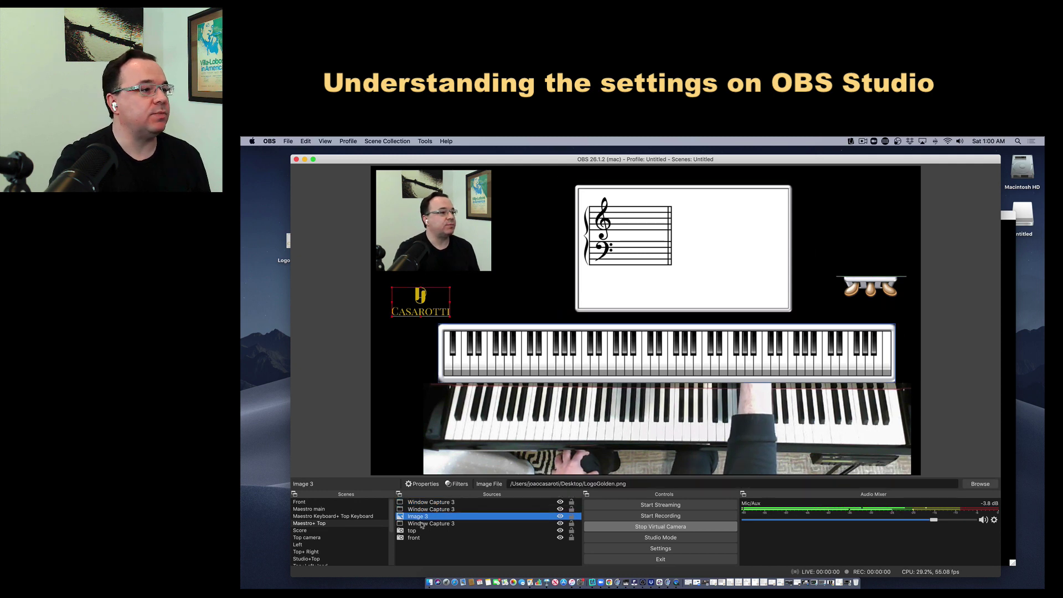
{"action": "left_click", "coordinate": [413, 531]}
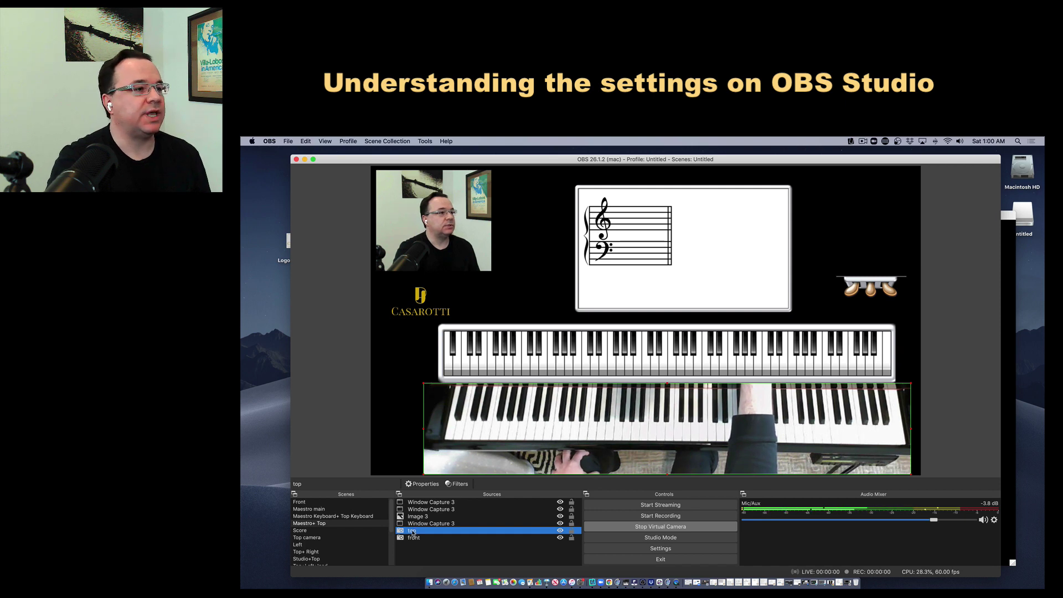
{"action": "left_click", "coordinate": [414, 538]}
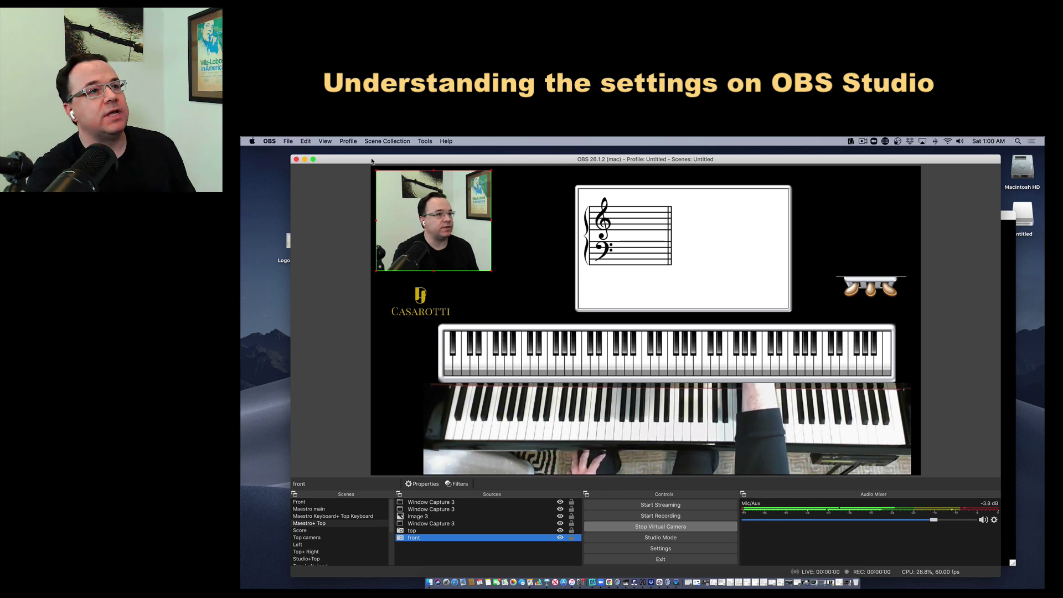
- Move the OBS window down to reveal Classroom Maestro, then back up slightly higher
{"action": "left_click_drag", "start_coordinate": [371, 161], "coordinate": [403, 482]}
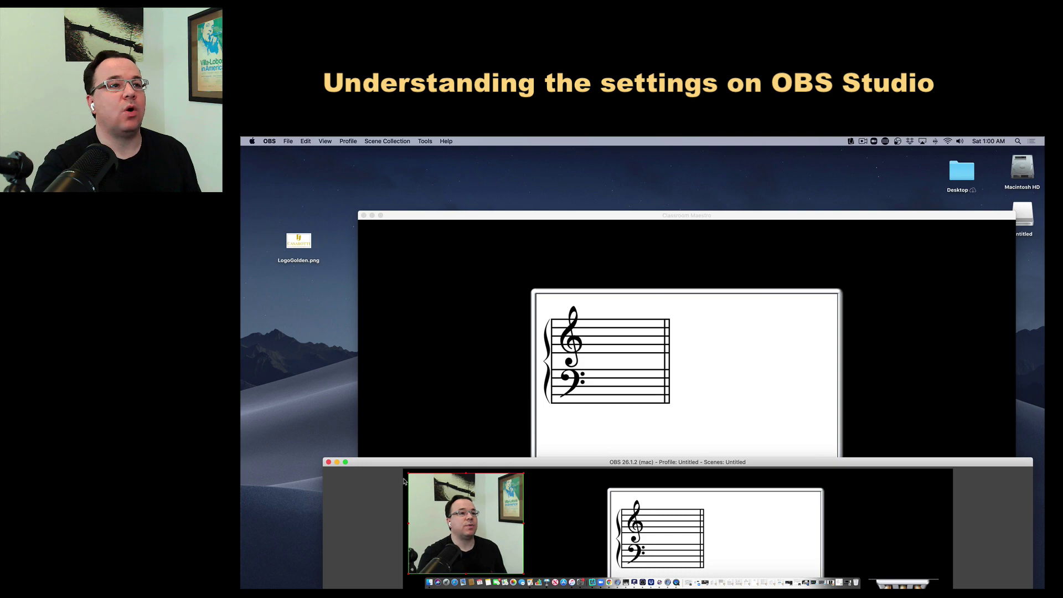
{"action": "left_click_drag", "start_coordinate": [404, 482], "coordinate": [398, 189]}
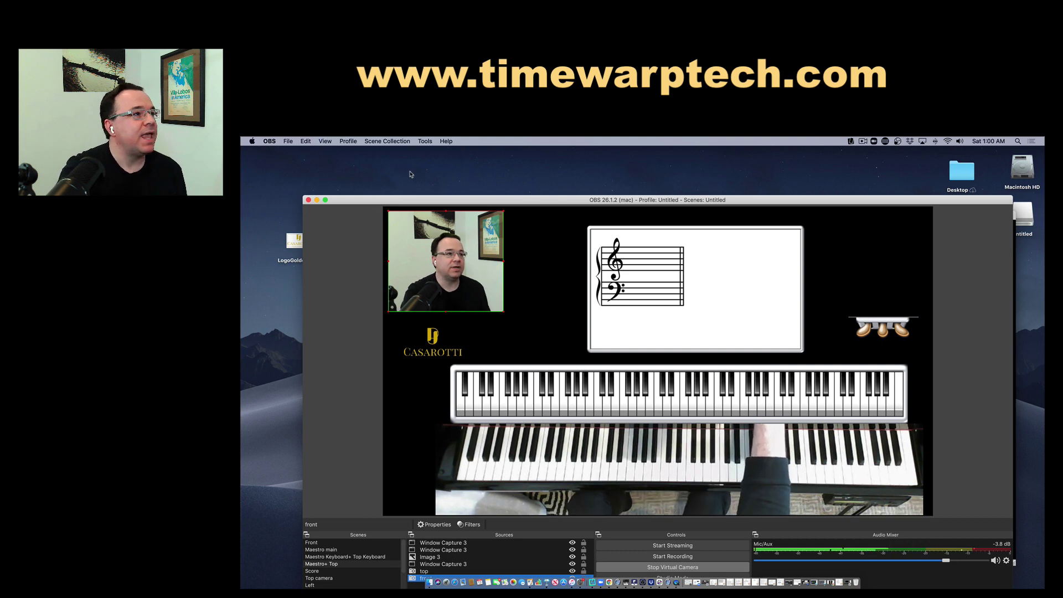
{"action": "left_click_drag", "start_coordinate": [410, 202], "coordinate": [412, 188]}
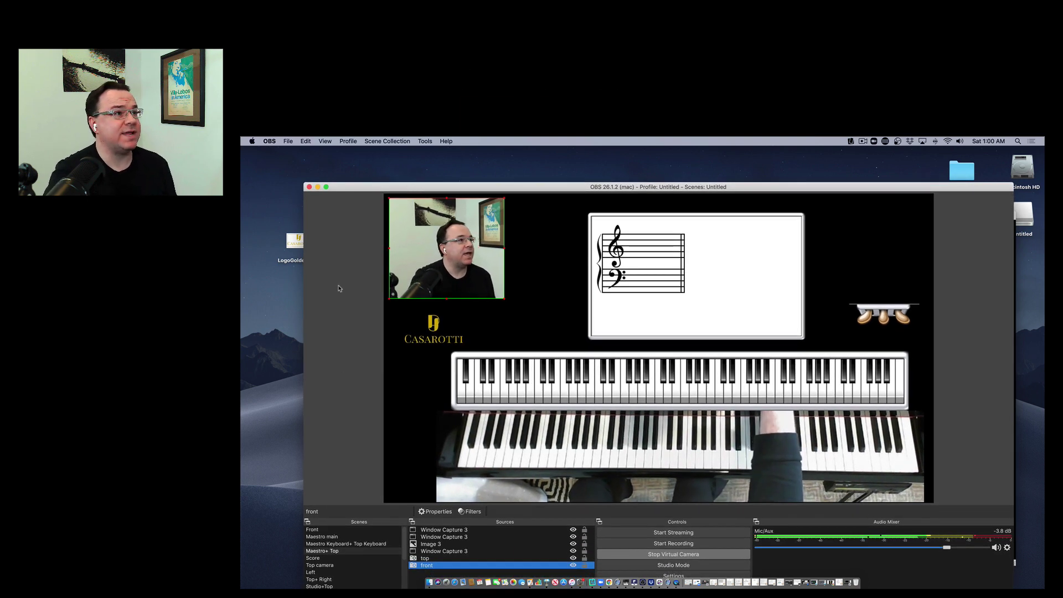
- Add a new scene named 'Maestro show', since 'Maestro tutorial' was already taken
{"action": "right_click", "coordinate": [361, 573]}
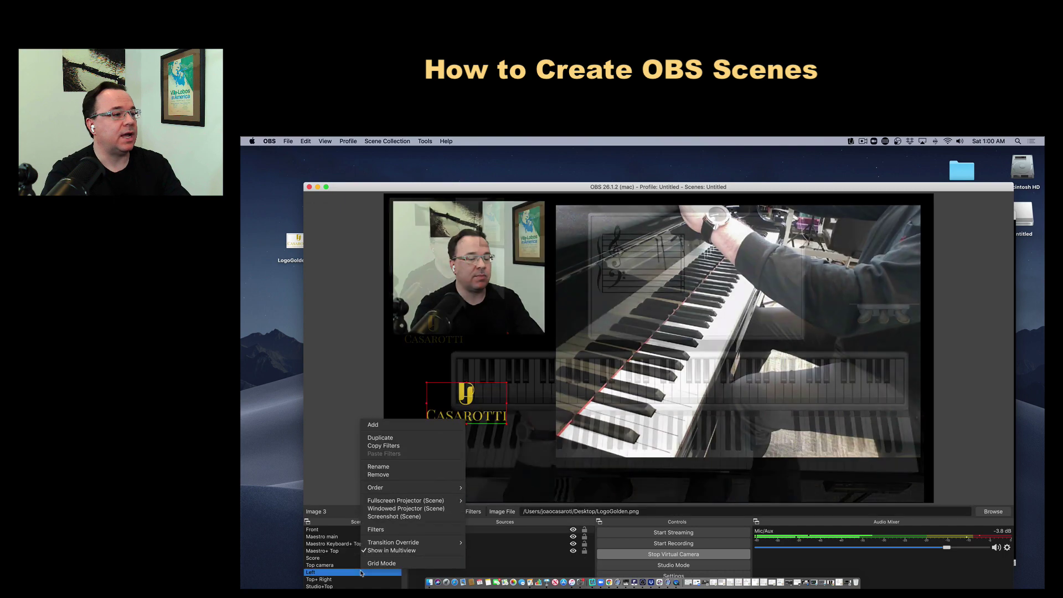
{"action": "left_click", "coordinate": [385, 424]}
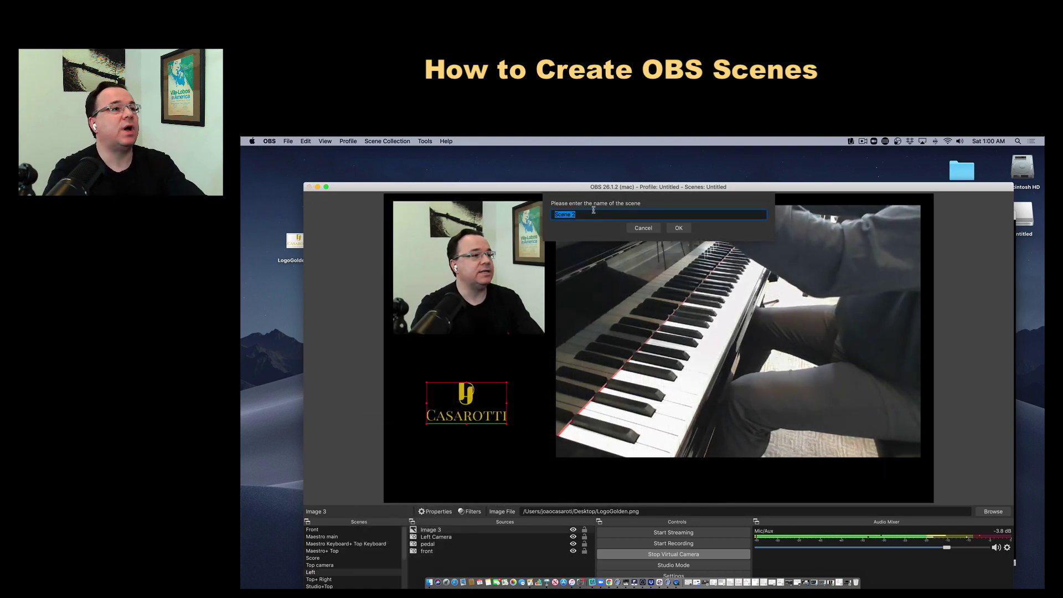
{"action": "type", "text": "M"}
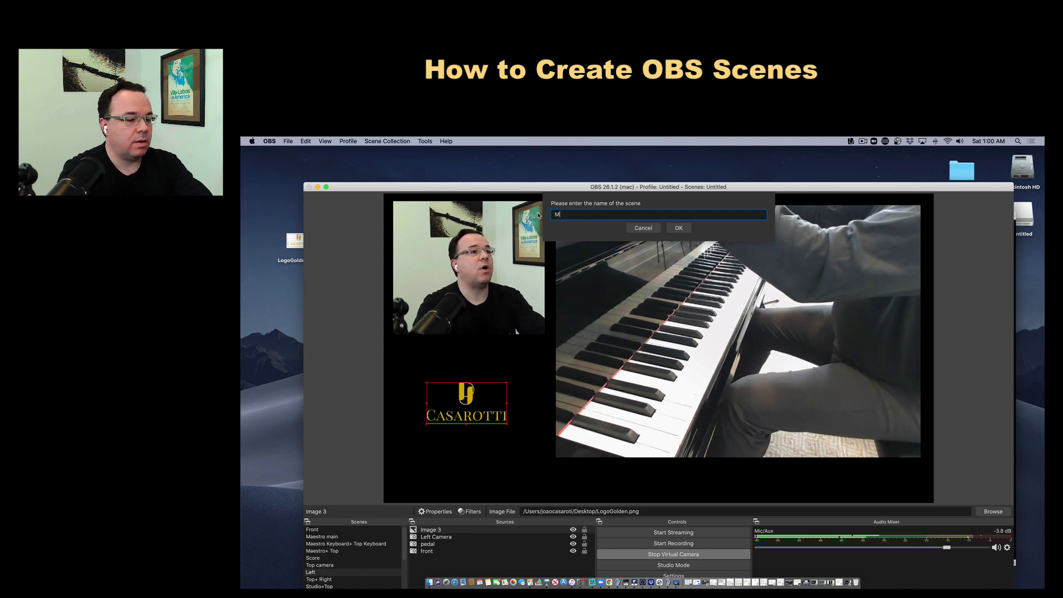
{"action": "type", "text": "aestro tutorial"}
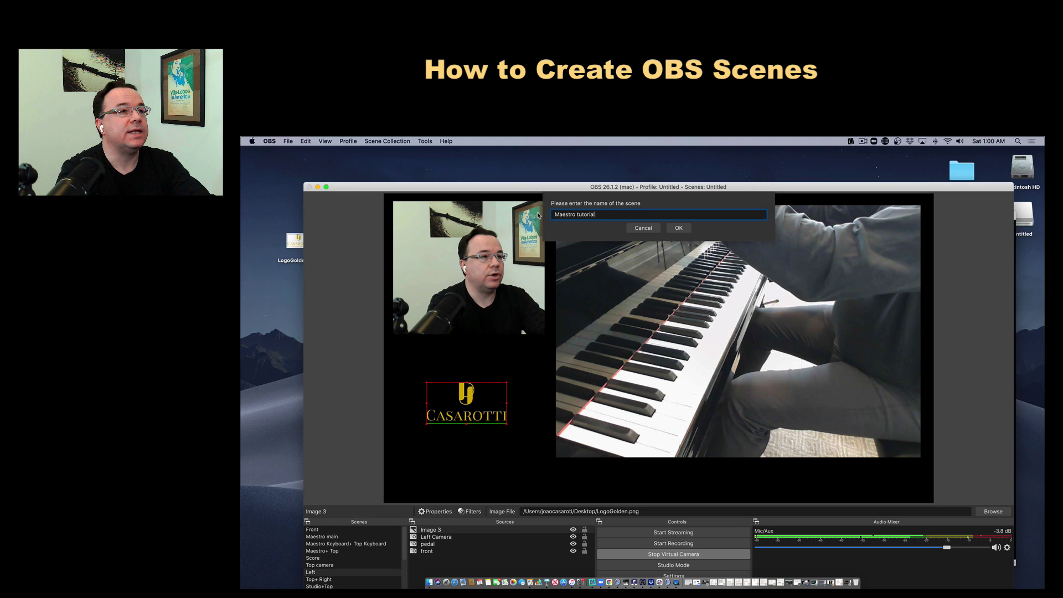
{"action": "left_click", "coordinate": [678, 228]}
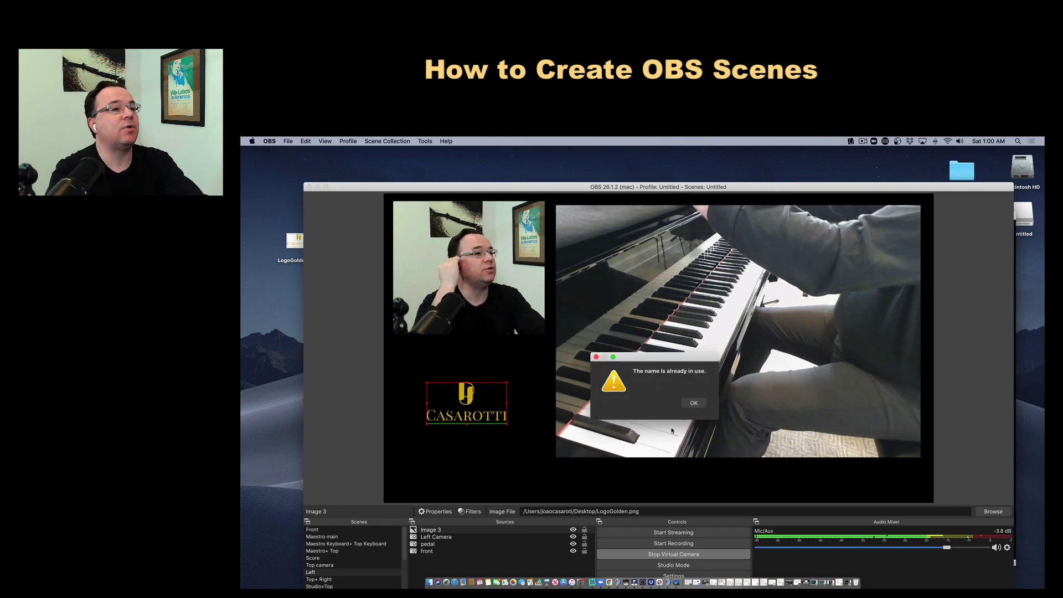
{"action": "left_click", "coordinate": [694, 403]}
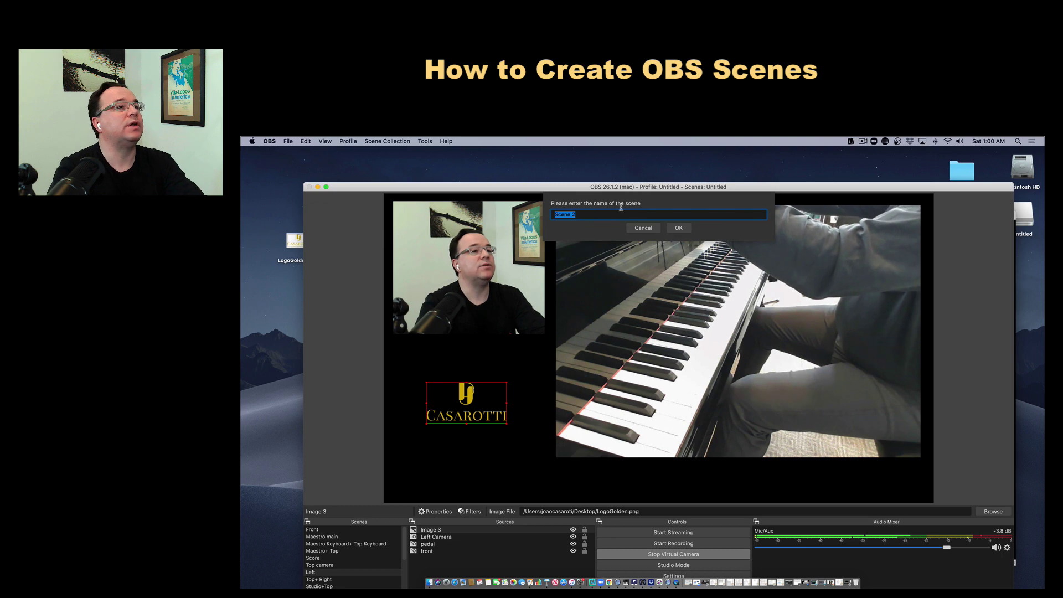
{"action": "type", "text": "Maestro"}
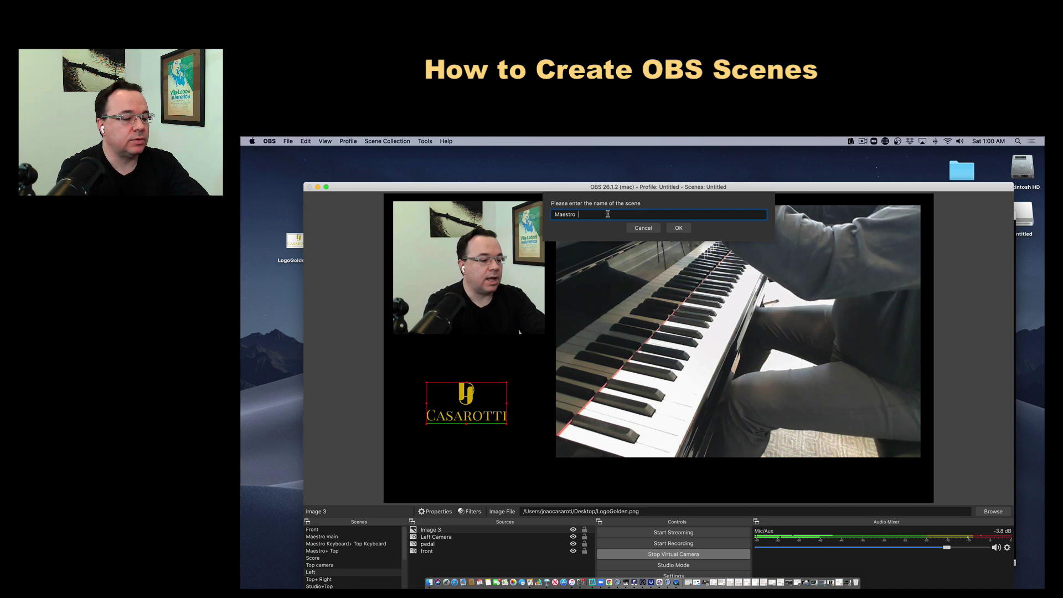
{"action": "type", "text": "  show"}
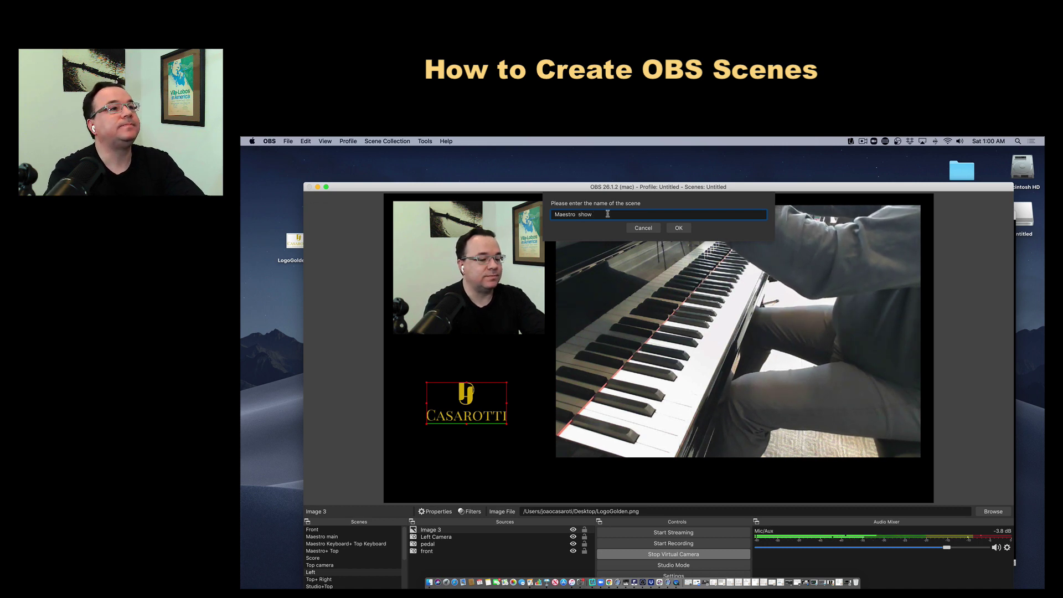
{"action": "left_click", "coordinate": [684, 232]}
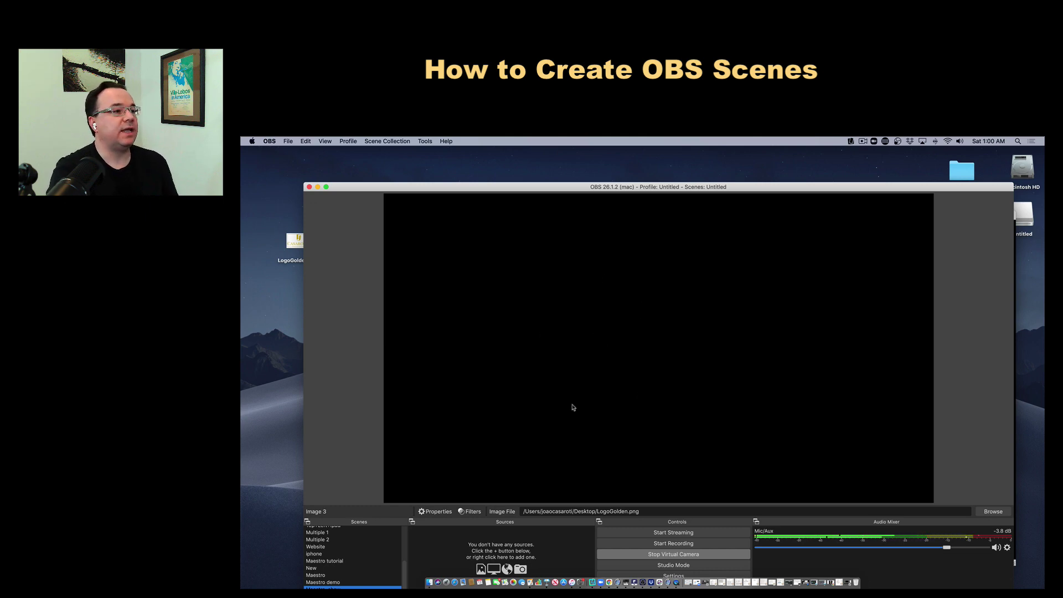
- Add a new Video Capture Device source named 'face camera'
{"action": "right_click", "coordinate": [483, 553]}
{"action": "mouse_move", "coordinate": [508, 499]}
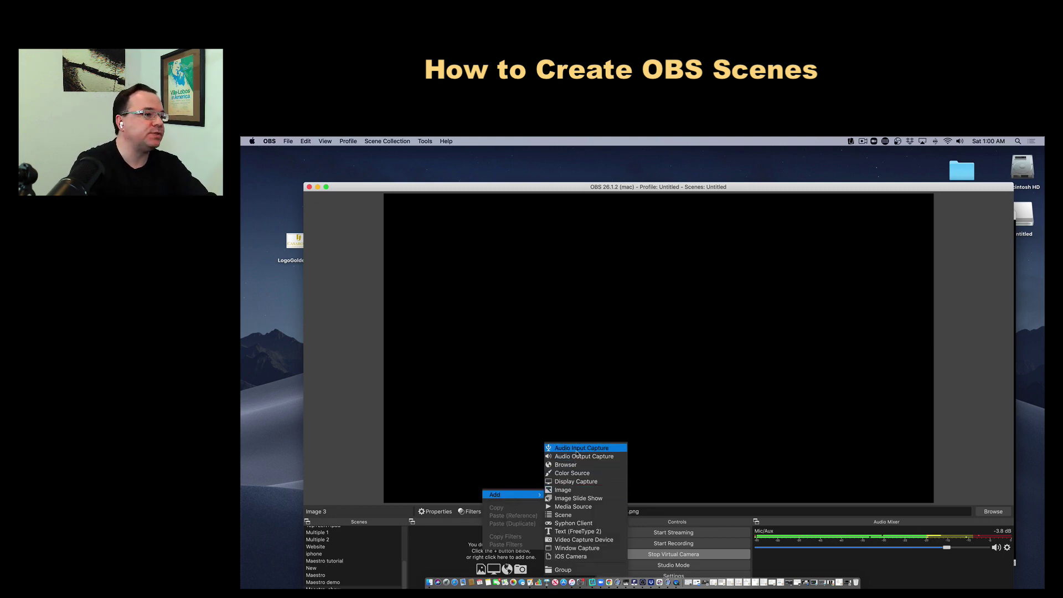
{"action": "left_click", "coordinate": [569, 540]}
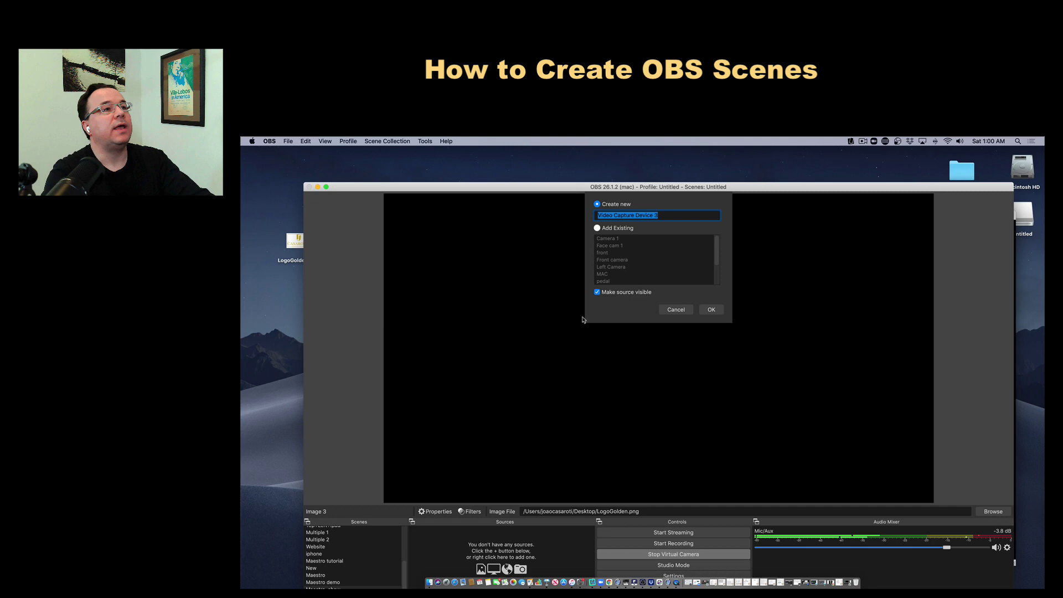
{"action": "left_click", "coordinate": [674, 215]}
{"action": "left_click_drag", "start_coordinate": [674, 215], "coordinate": [606, 207]}
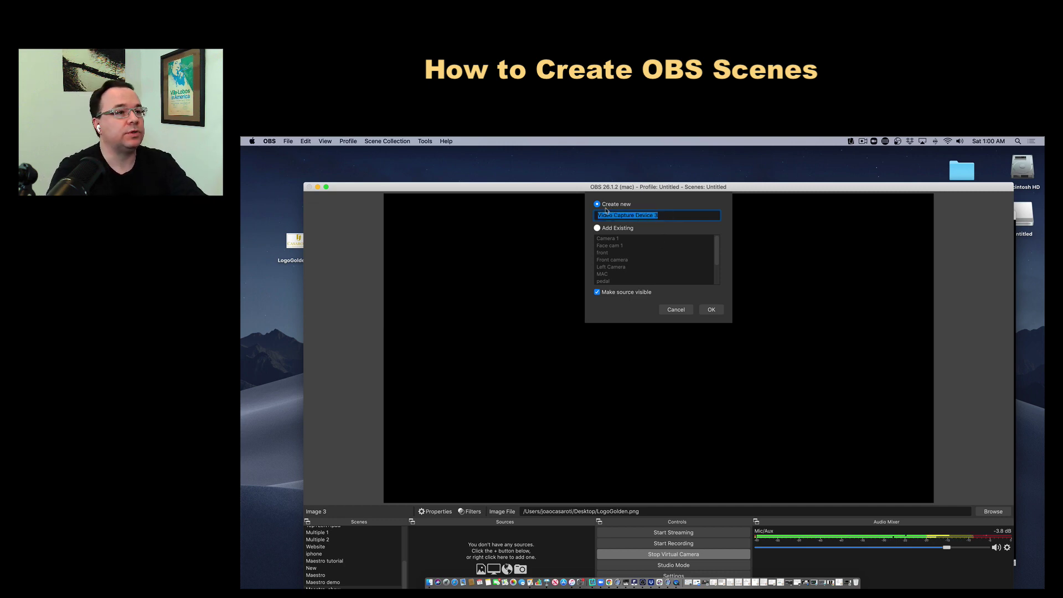
{"action": "type", "text": "face"}
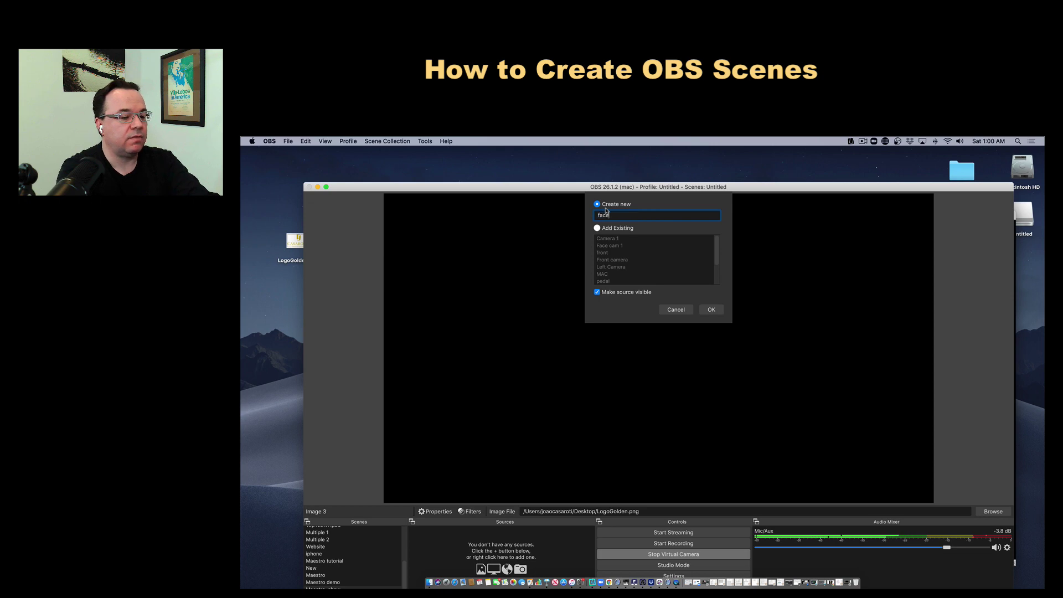
{"action": "type", "text": " camera"}
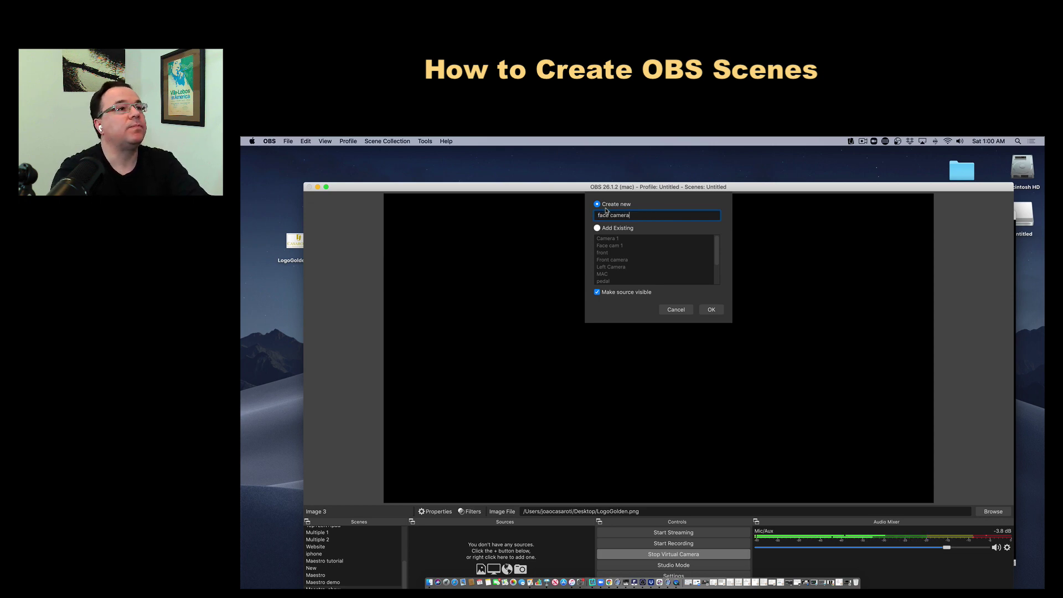
{"action": "left_click", "coordinate": [710, 310]}
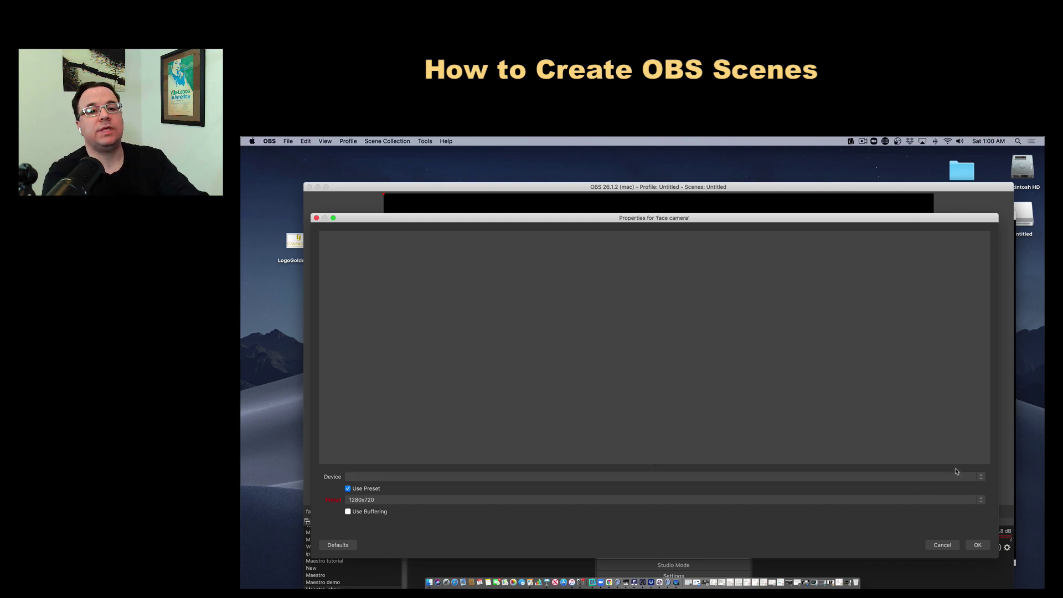
- Set the face camera's device to Sony Camera (Imaging Edge) and accept the properties
{"action": "left_click", "coordinate": [981, 478]}
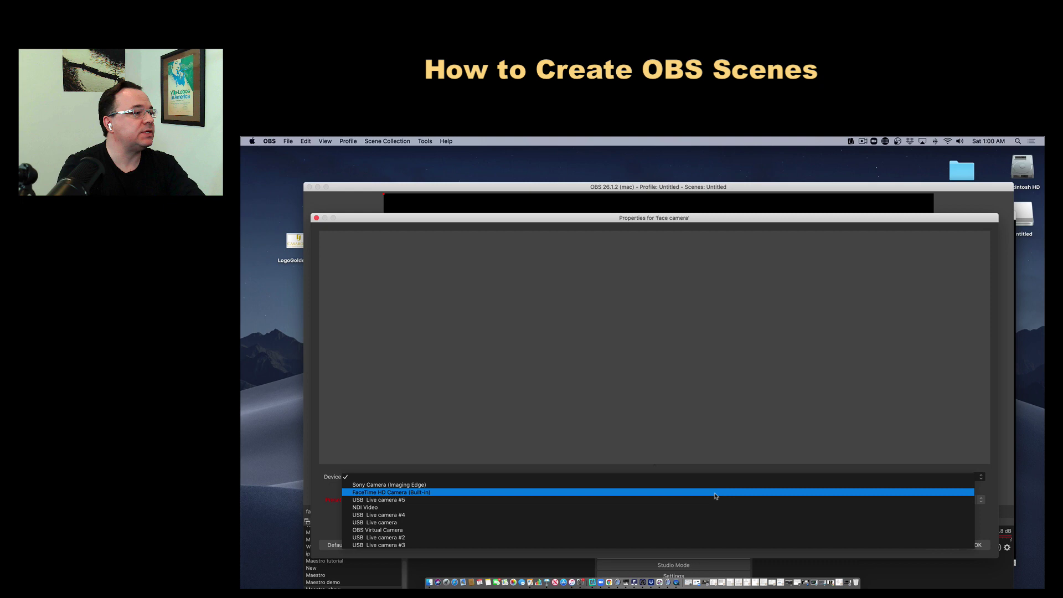
{"action": "left_click", "coordinate": [695, 484]}
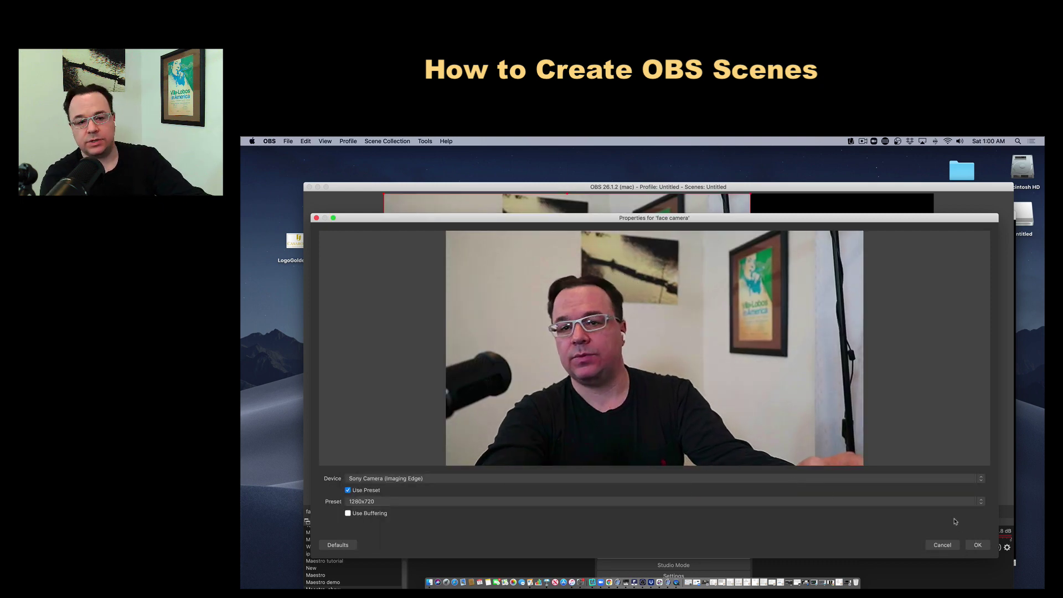
{"action": "left_click", "coordinate": [981, 546]}
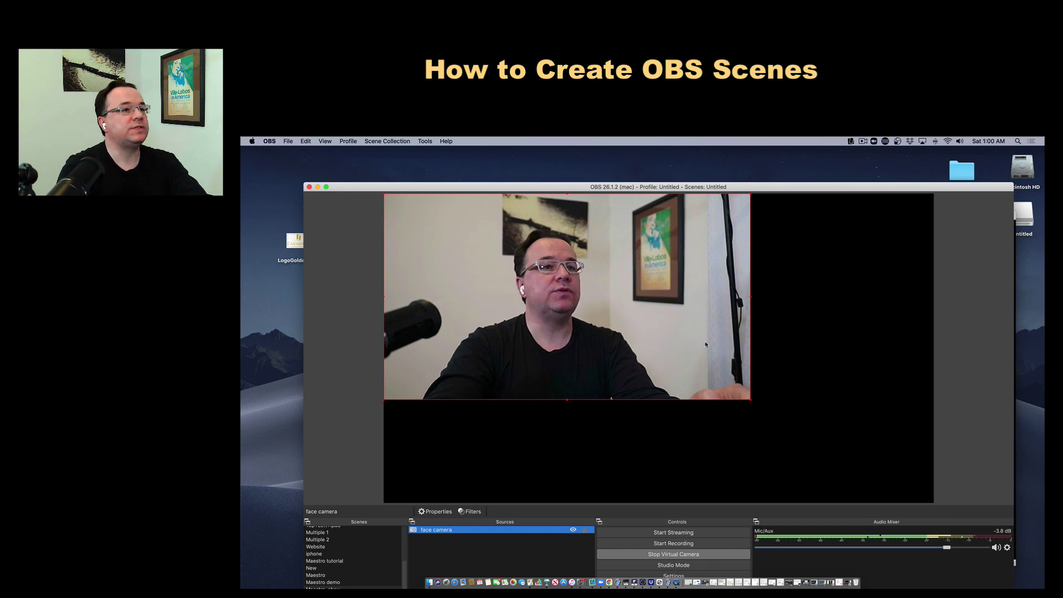
- Shrink the face camera, narrow both sides, and fit it into the canvas's top-left corner
{"action": "left_click_drag", "start_coordinate": [690, 331], "coordinate": [722, 338]}
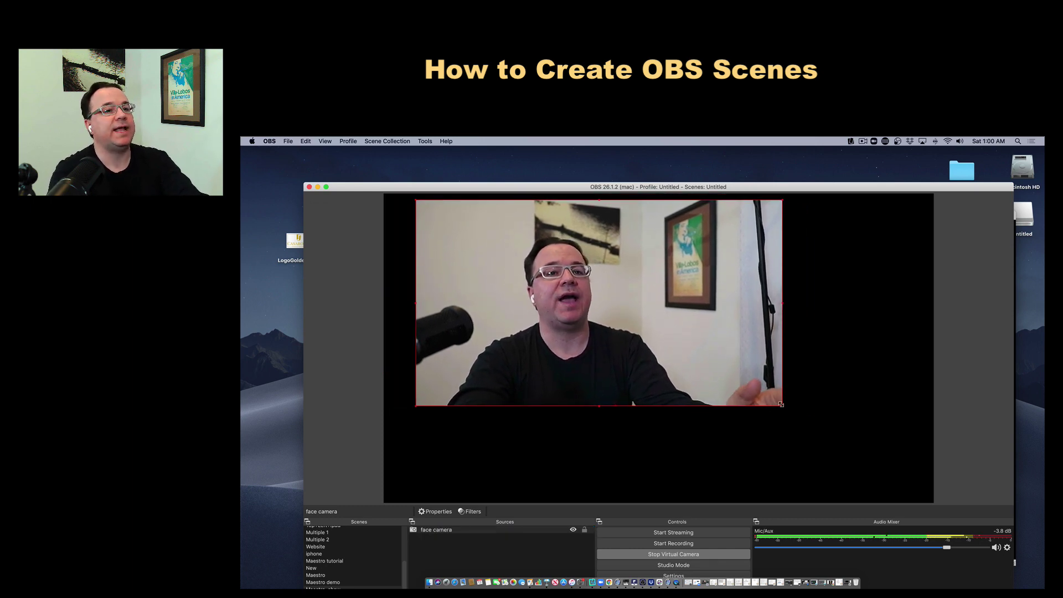
{"action": "left_click_drag", "start_coordinate": [783, 407], "coordinate": [621, 303]}
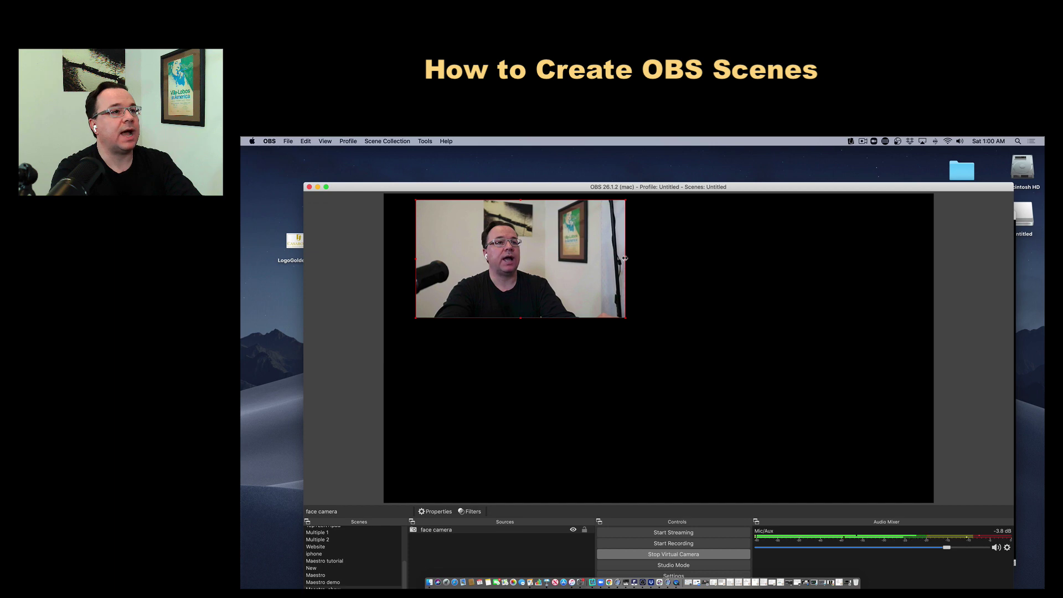
{"action": "left_click_drag", "start_coordinate": [624, 258], "coordinate": [558, 257]}
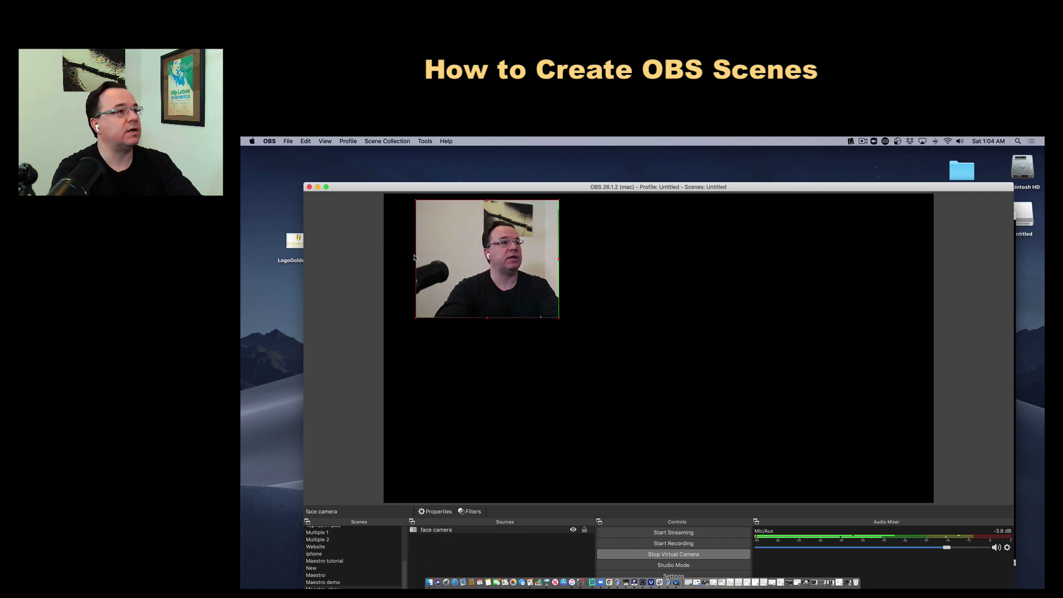
{"action": "left_click_drag", "start_coordinate": [415, 259], "coordinate": [450, 258]}
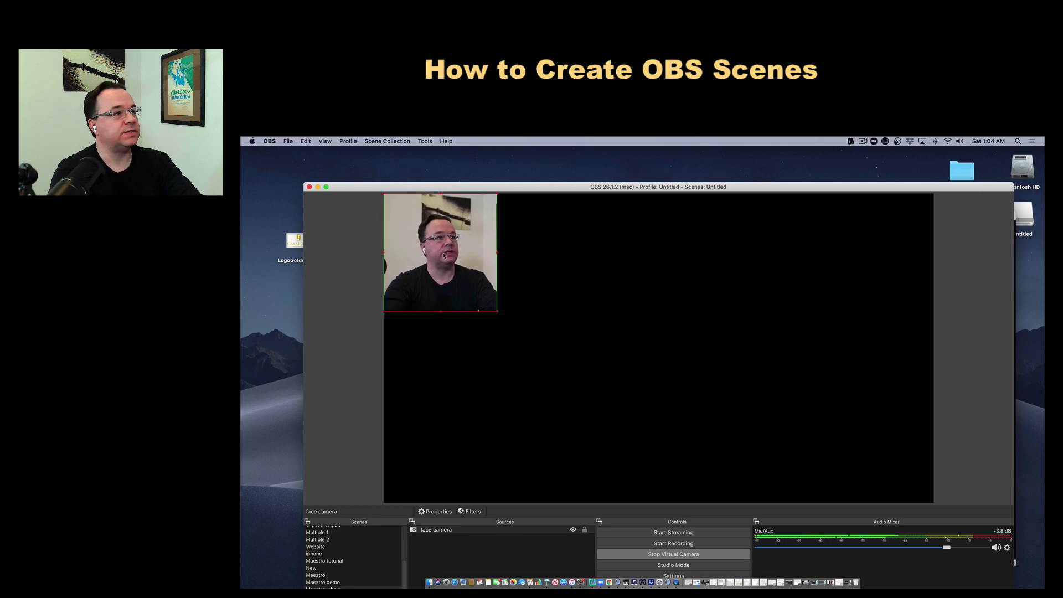
{"action": "left_click_drag", "start_coordinate": [384, 252], "coordinate": [440, 264]}
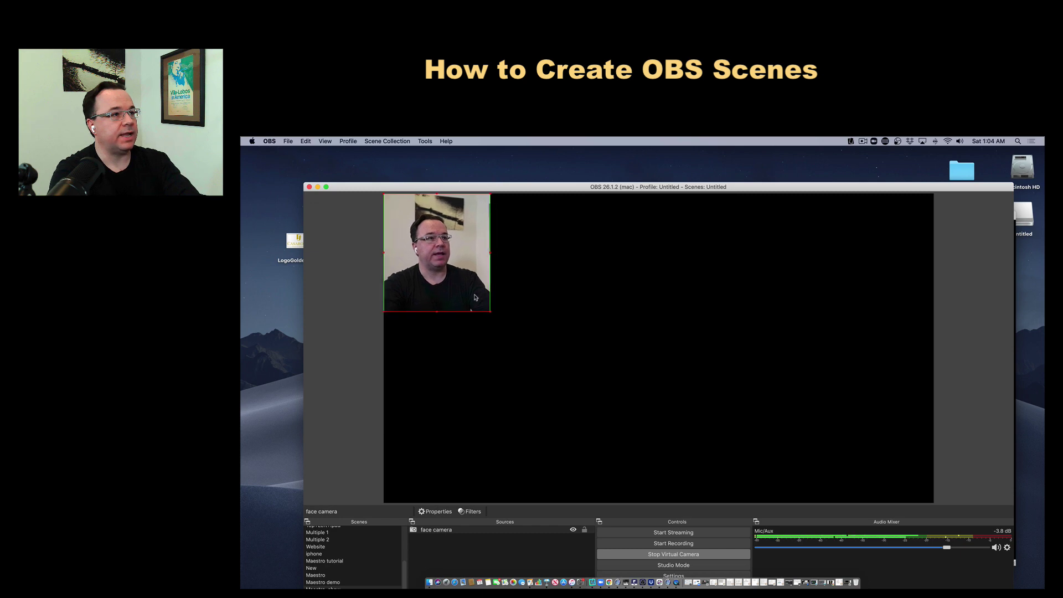
{"action": "left_click_drag", "start_coordinate": [496, 315], "coordinate": [498, 322]}
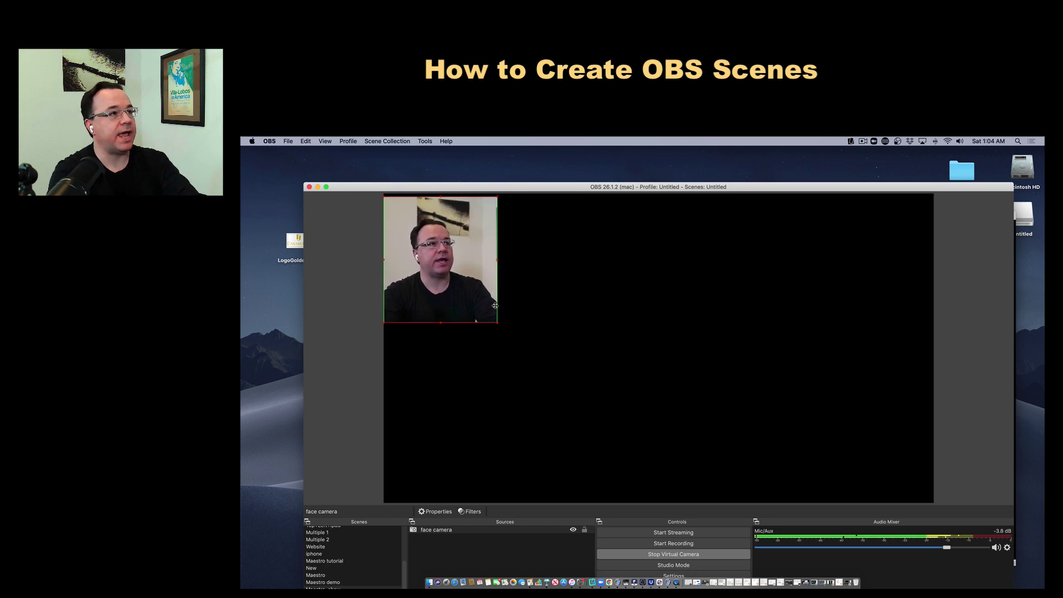
- Add a new Image source named 'Logo 1'
{"action": "right_click", "coordinate": [460, 546]}
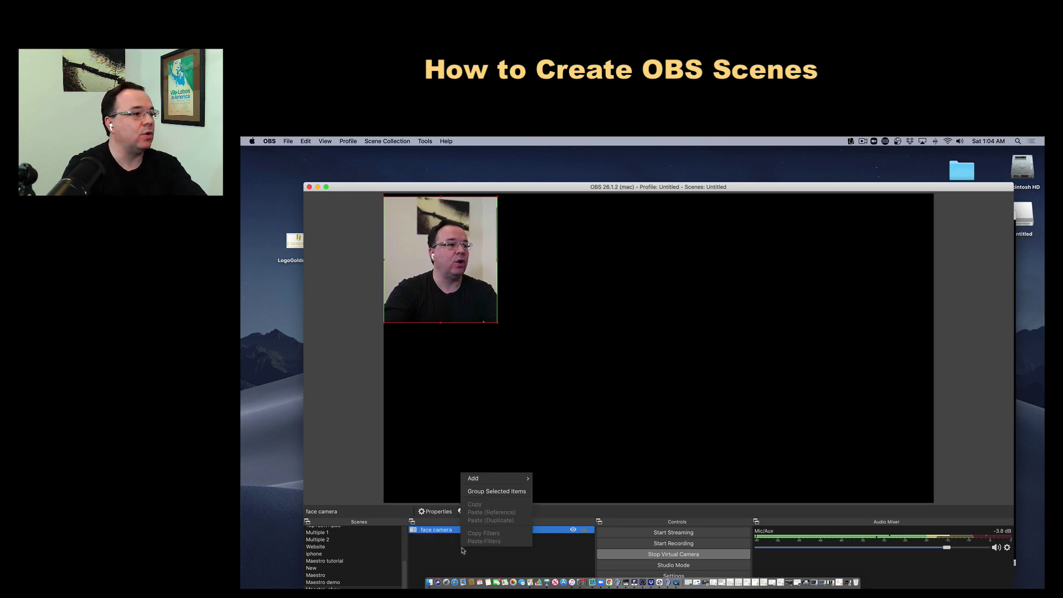
{"action": "mouse_move", "coordinate": [481, 479]}
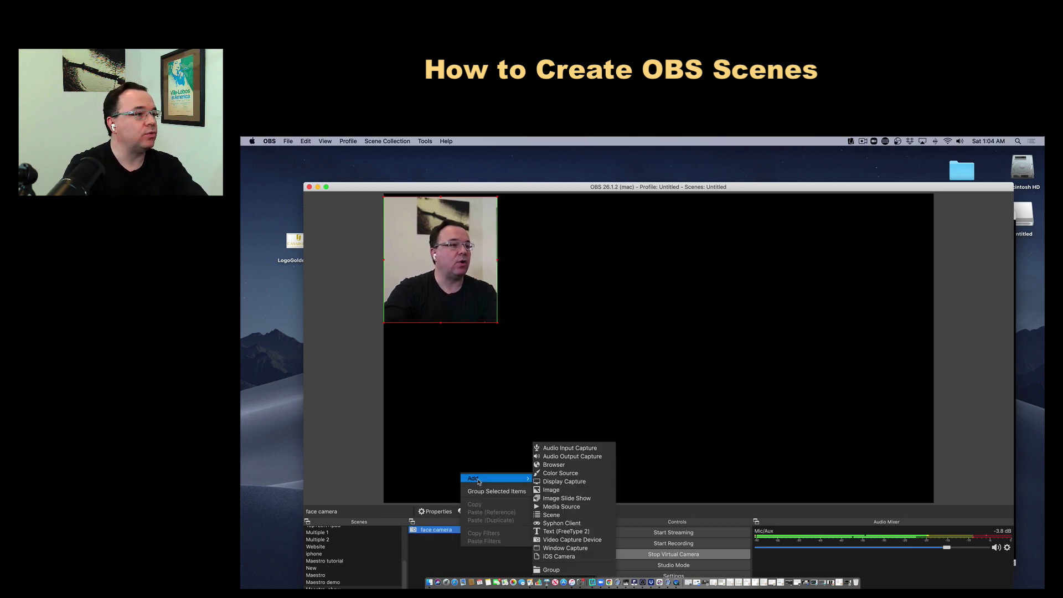
{"action": "left_click", "coordinate": [560, 491]}
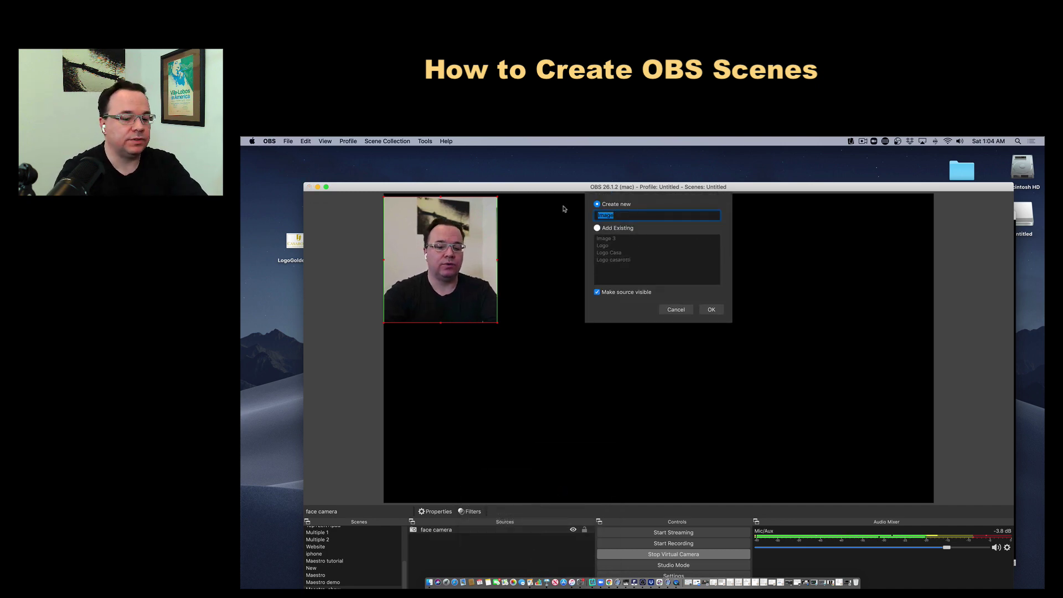
{"action": "type", "text": "Logo"}
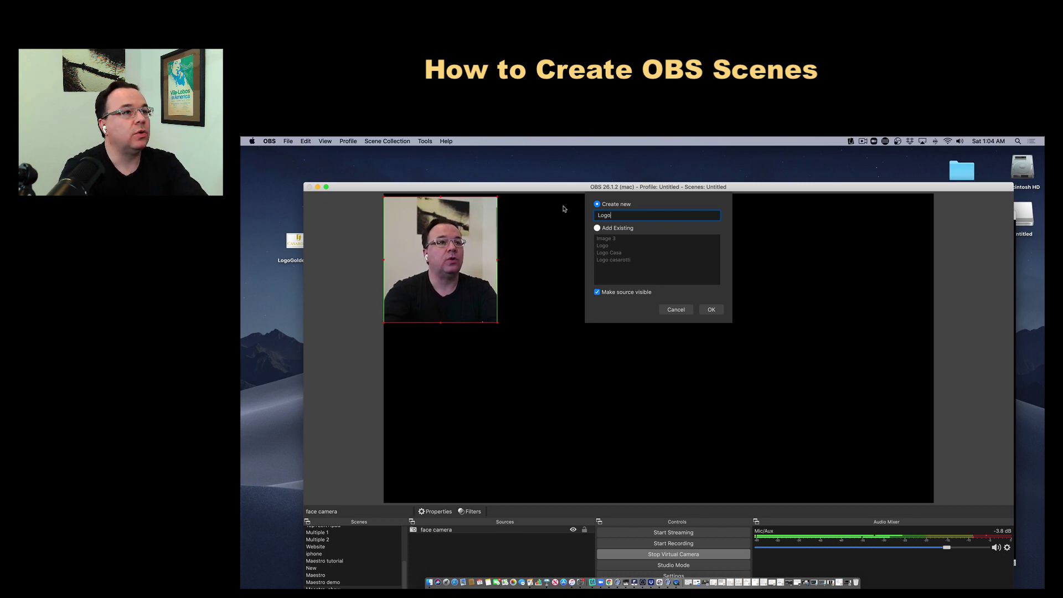
{"action": "type", "text": " 1"}
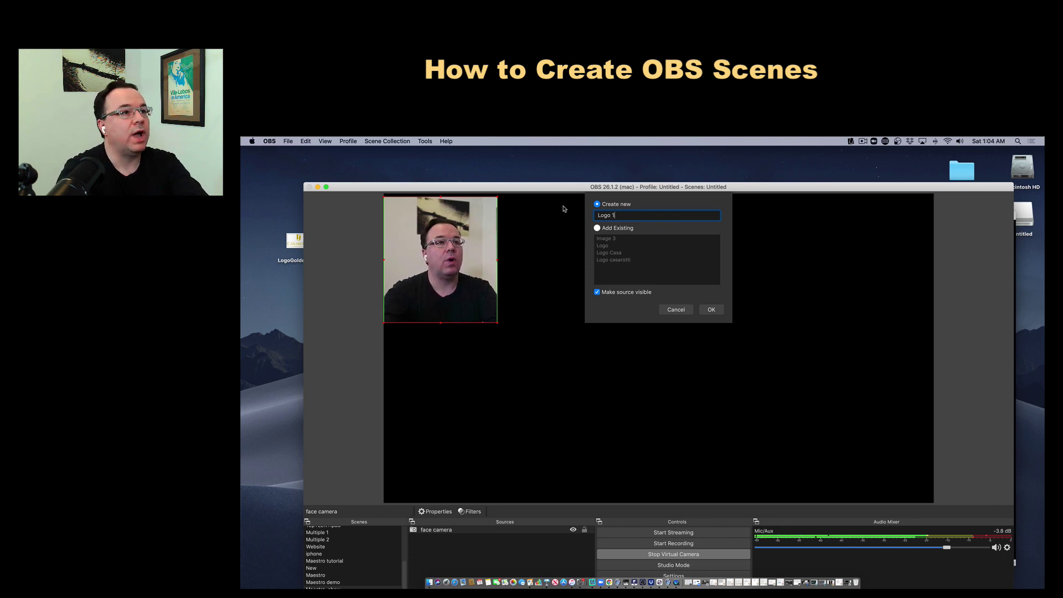
{"action": "left_click", "coordinate": [712, 310]}
- Set Logo 1's image file to LogoGolden.png and confirm its properties
{"action": "left_click", "coordinate": [967, 479]}
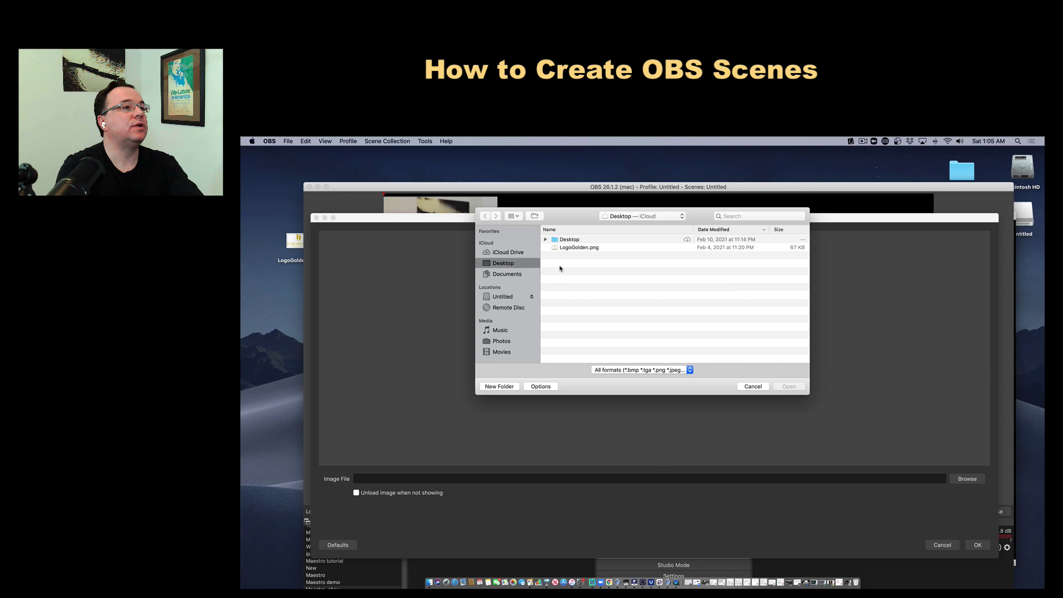
{"action": "left_click", "coordinate": [568, 250]}
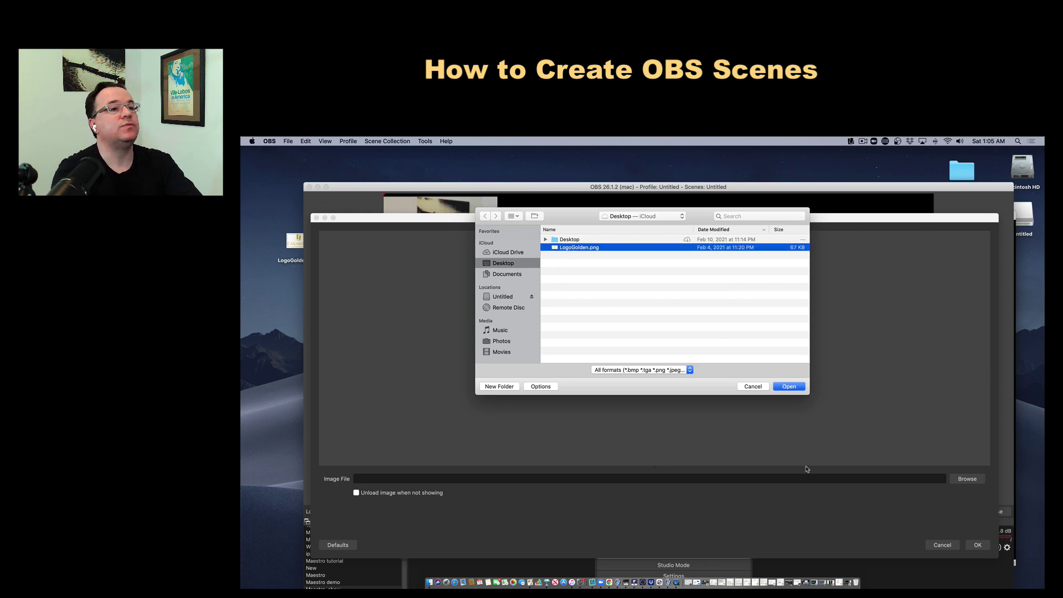
{"action": "left_click", "coordinate": [789, 387]}
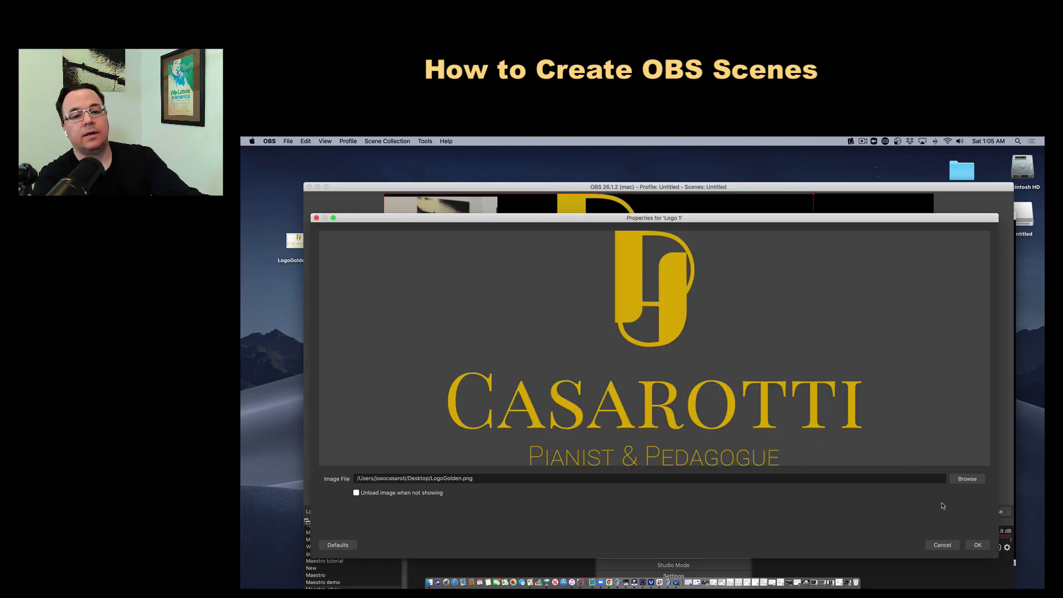
{"action": "left_click", "coordinate": [978, 545]}
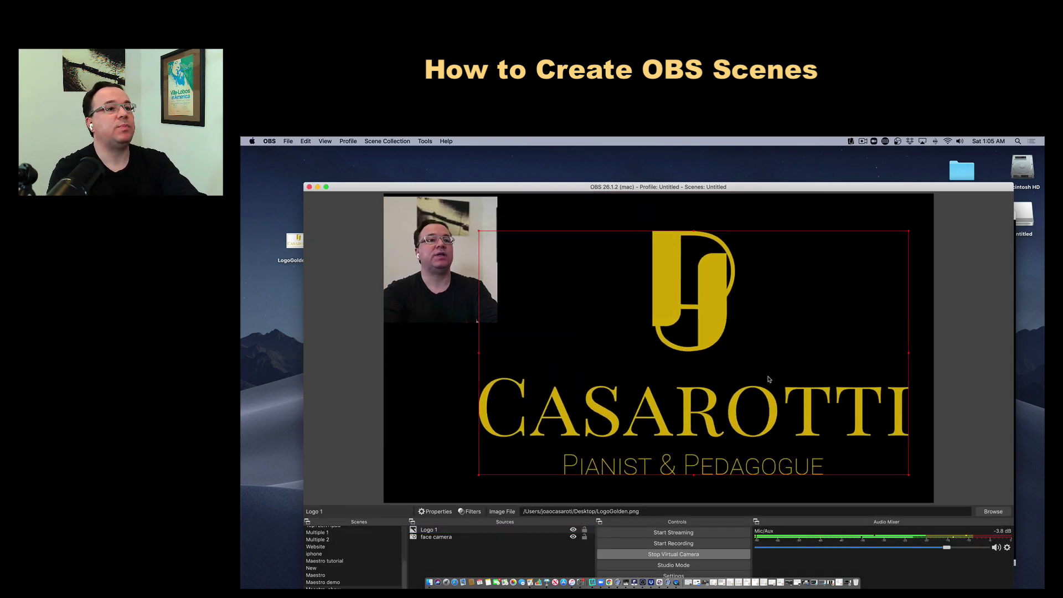
- Scale the logo down, crop off the Pianist & Pedagogue line, and place it below the face camera
{"action": "left_click_drag", "start_coordinate": [908, 231], "coordinate": [500, 343]}
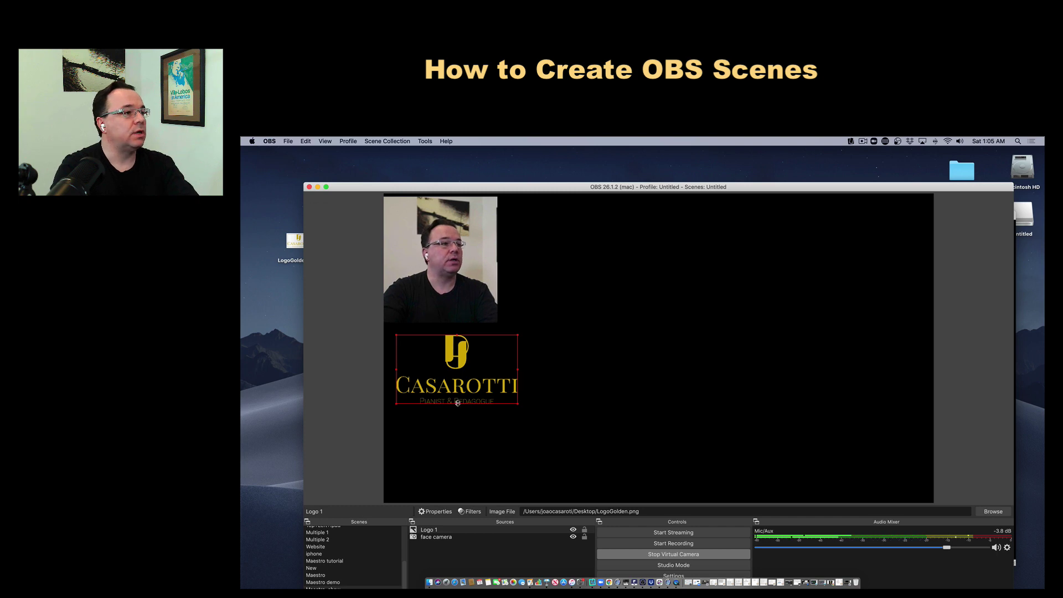
{"action": "left_click_drag", "start_coordinate": [457, 403], "coordinate": [464, 390]}
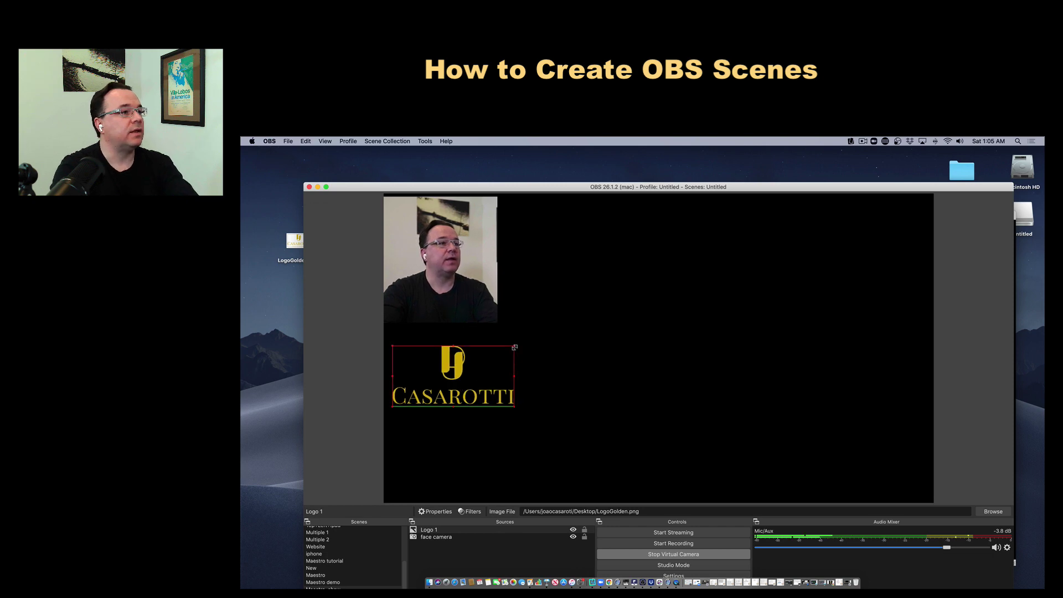
{"action": "left_click_drag", "start_coordinate": [514, 347], "coordinate": [479, 366]}
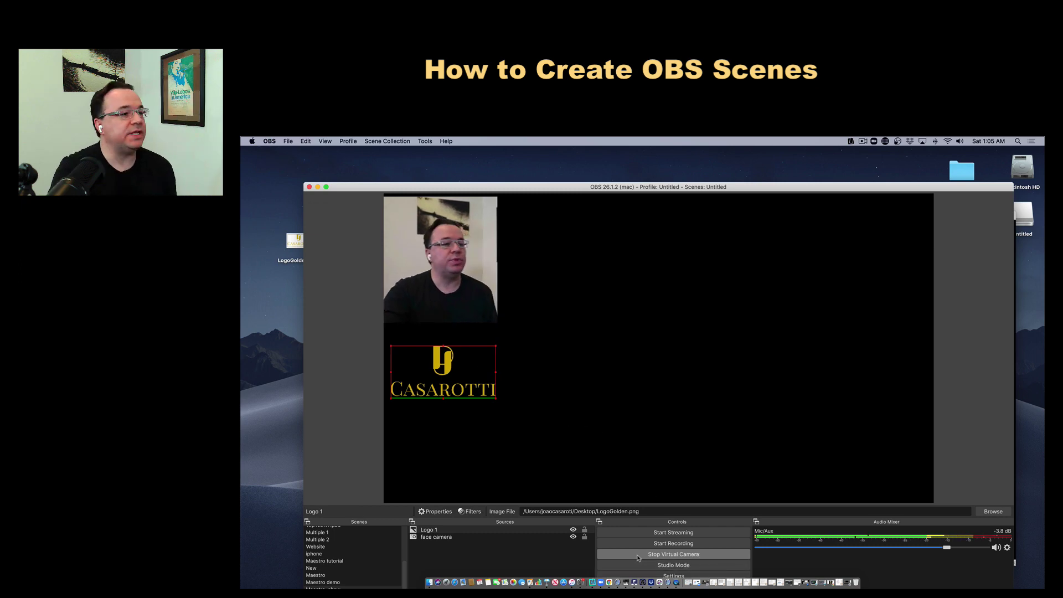
- Add the existing 'top' piano camera as a Video Capture Device source in the scene
{"action": "right_click", "coordinate": [481, 550]}
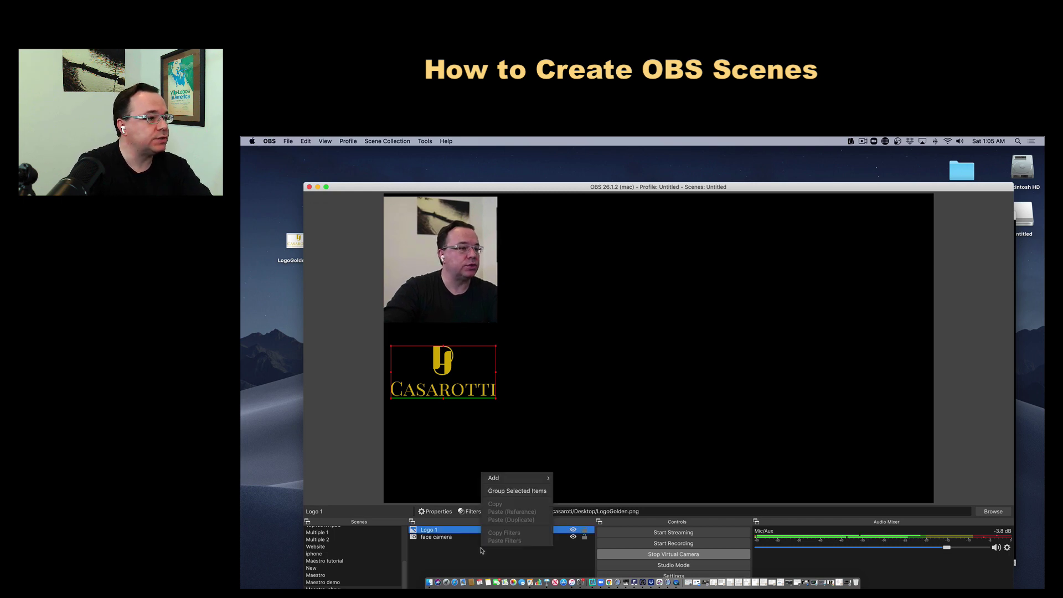
{"action": "mouse_move", "coordinate": [501, 479]}
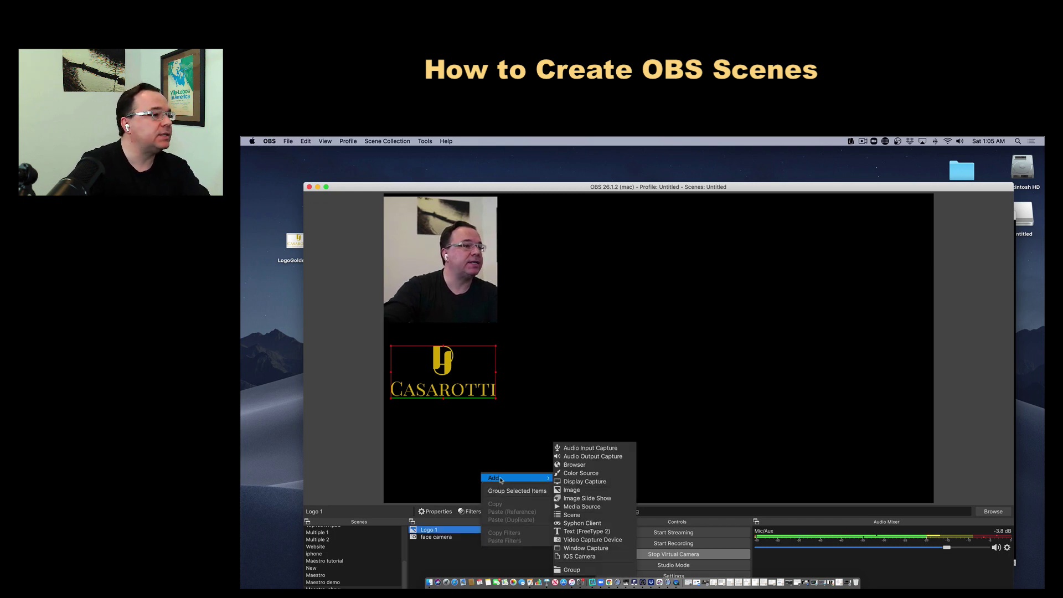
{"action": "left_click", "coordinate": [590, 539]}
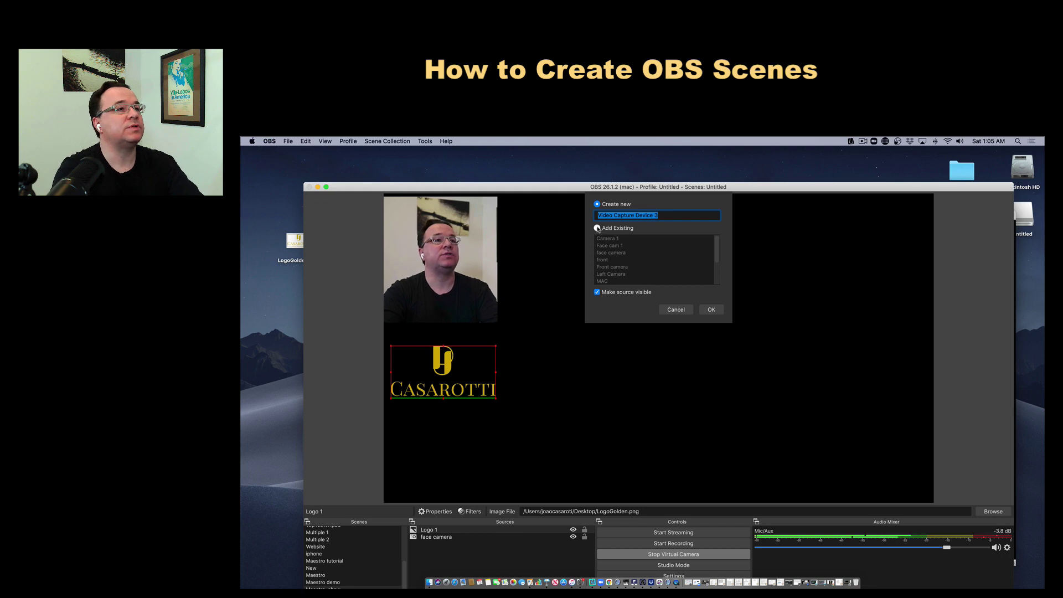
{"action": "left_click", "coordinate": [597, 228]}
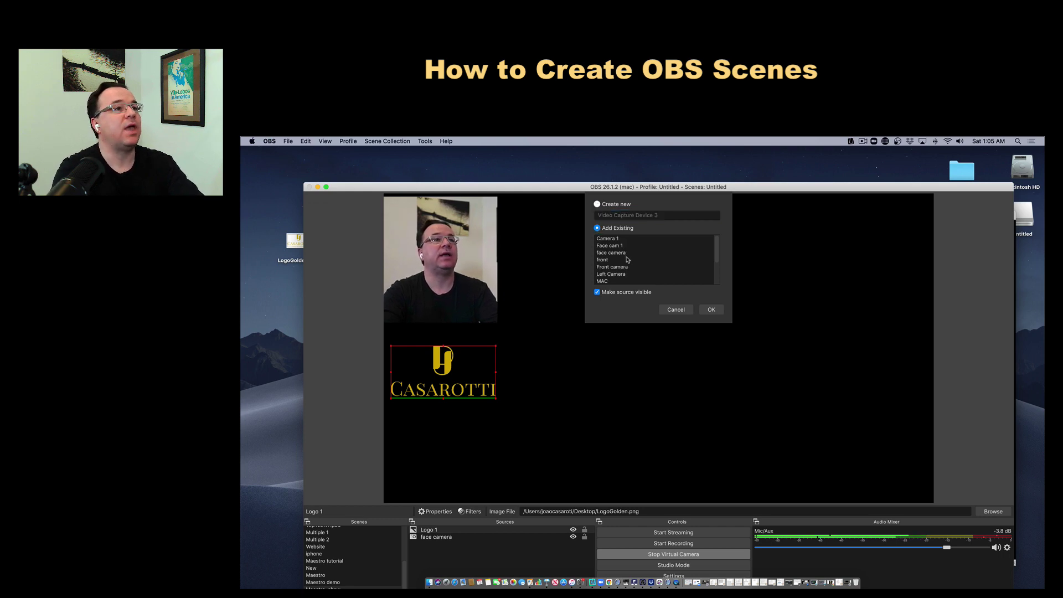
{"action": "scroll", "coordinate": [626, 259], "scroll_direction": "down", "scroll_amount": 1}
{"action": "scroll", "coordinate": [616, 270], "scroll_direction": "down", "scroll_amount": 4}
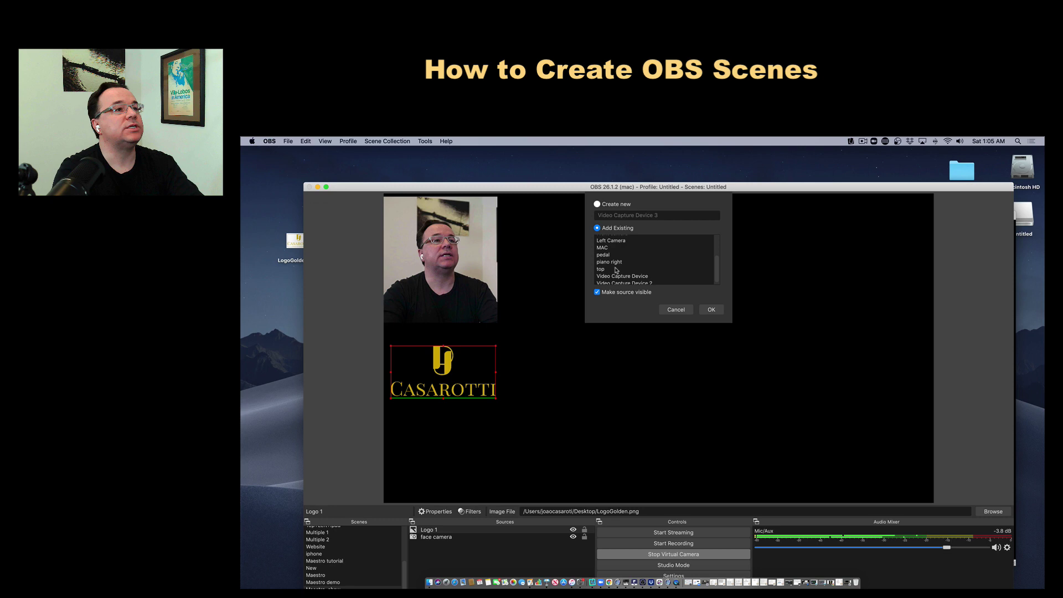
{"action": "left_click", "coordinate": [602, 269]}
{"action": "left_click", "coordinate": [712, 309]}
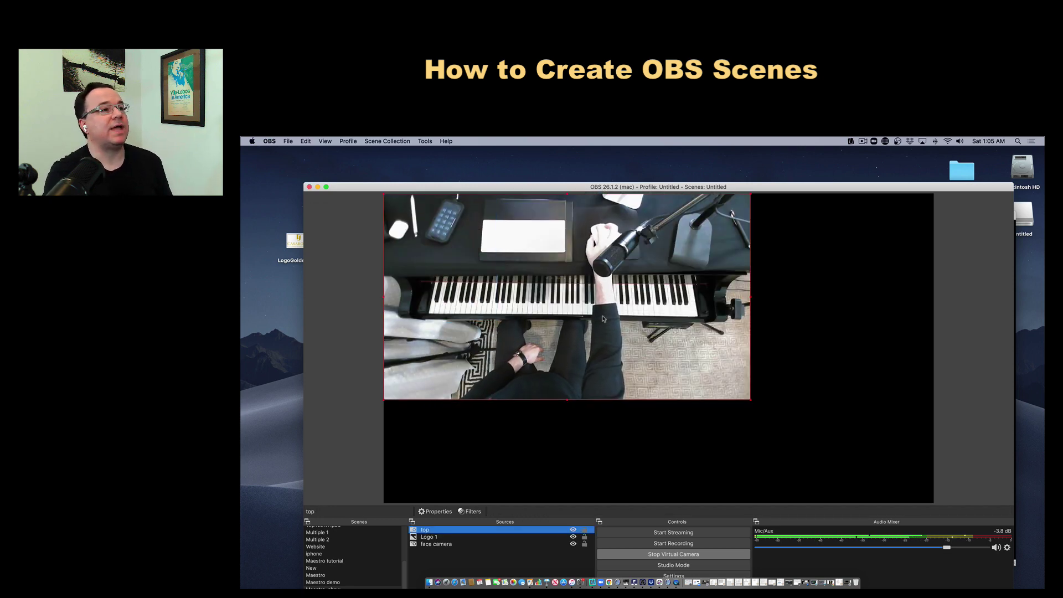
- Move the 'top' piano camera right and crop its top, right and left edges
{"action": "left_click_drag", "start_coordinate": [579, 207], "coordinate": [707, 247]}
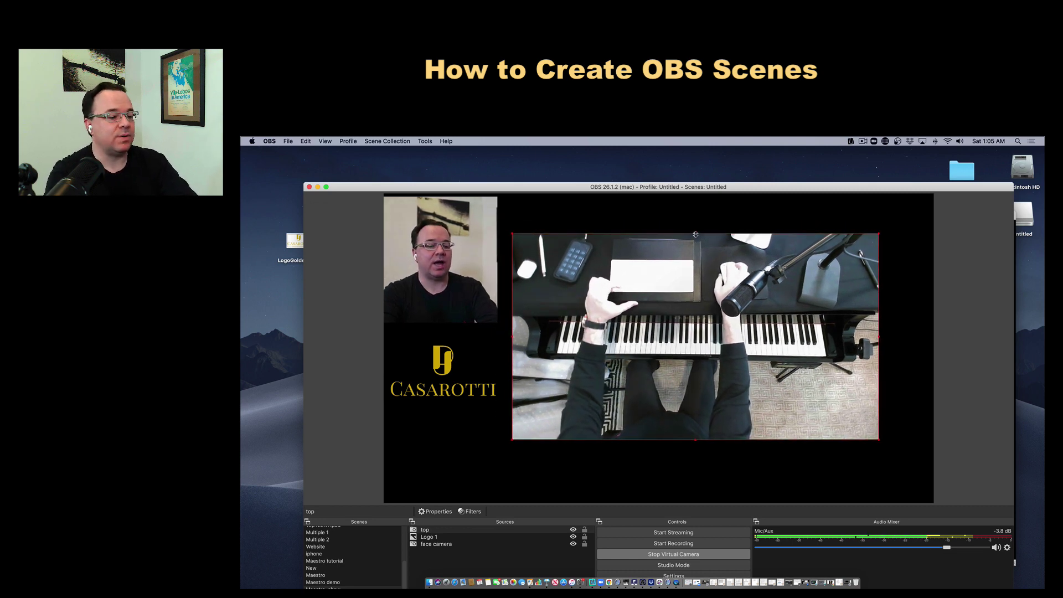
{"action": "left_click_drag", "start_coordinate": [695, 235], "coordinate": [705, 314]}
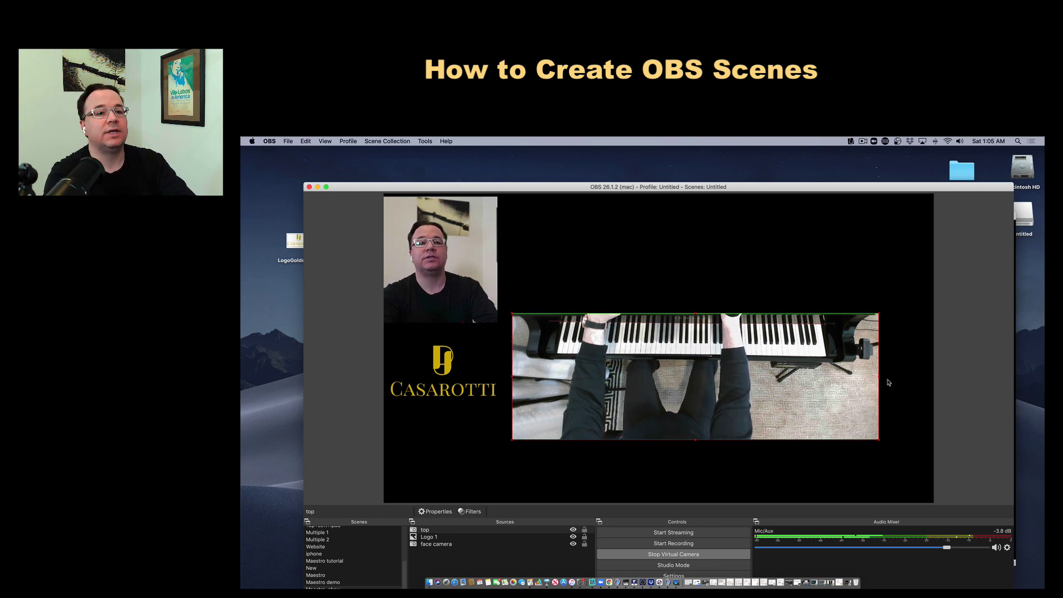
{"action": "left_click_drag", "start_coordinate": [879, 377], "coordinate": [809, 371]}
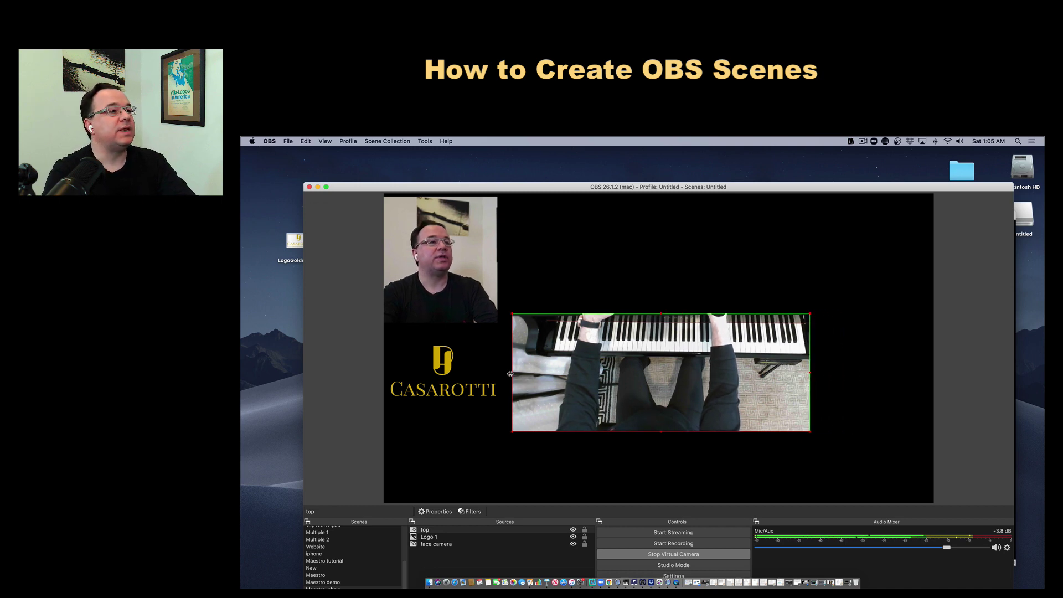
{"action": "left_click_drag", "start_coordinate": [509, 374], "coordinate": [547, 375]}
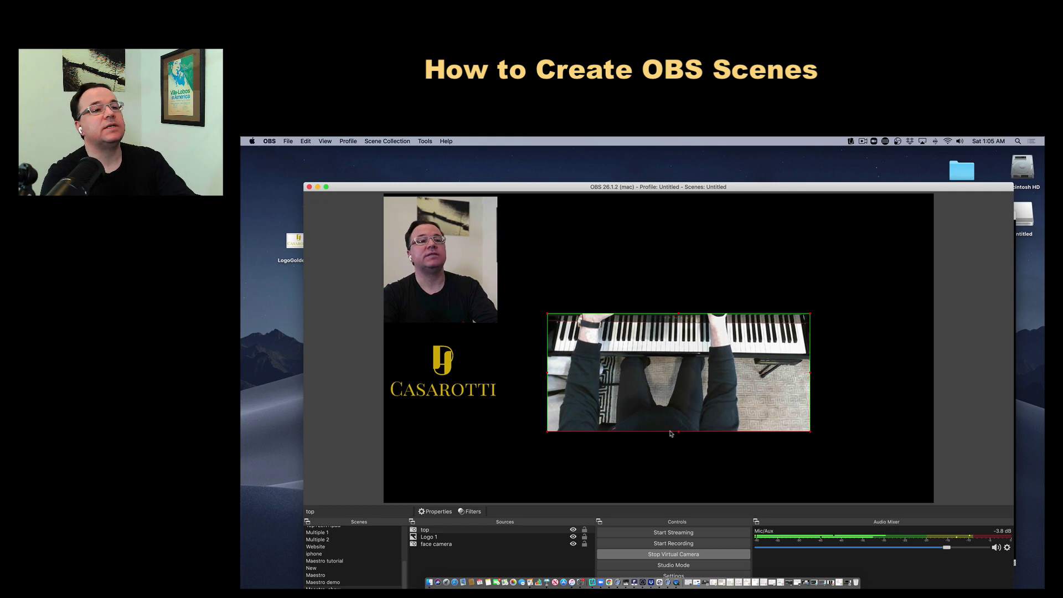
- Trim a little more off the keyboard's top, then enlarge the piano camera at lower right
{"action": "left_click_drag", "start_coordinate": [679, 431], "coordinate": [672, 389]}
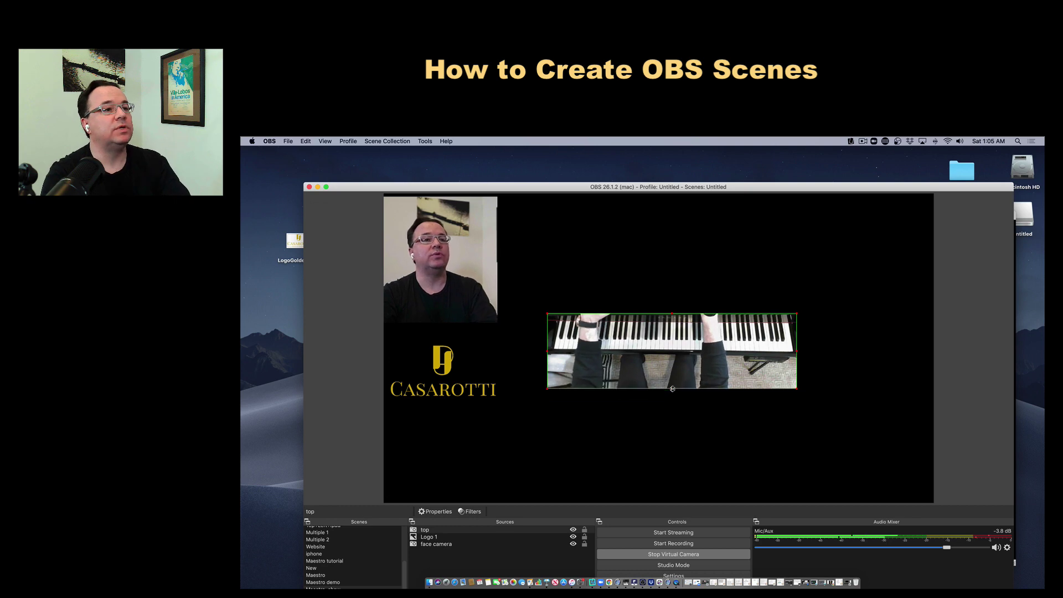
{"action": "left_click_drag", "start_coordinate": [672, 314], "coordinate": [672, 319]}
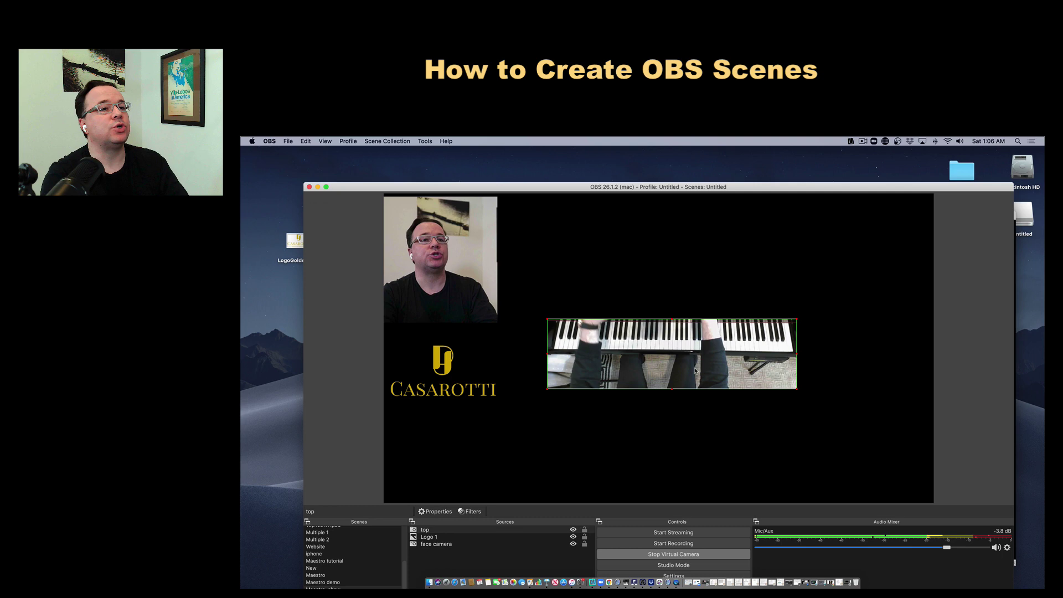
{"action": "left_click_drag", "start_coordinate": [695, 370], "coordinate": [693, 389]}
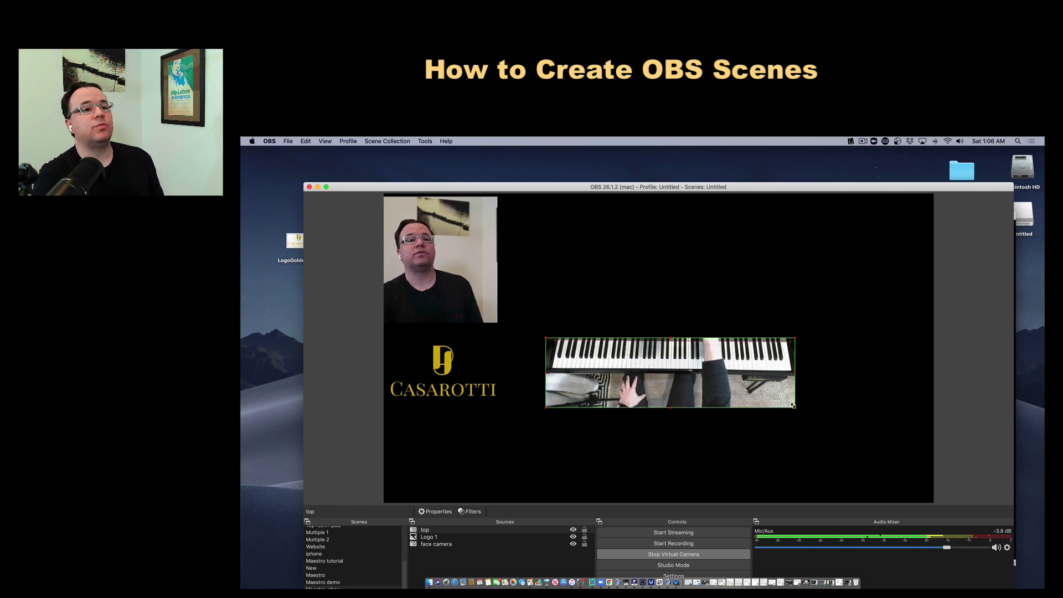
{"action": "left_click_drag", "start_coordinate": [796, 407], "coordinate": [925, 450]}
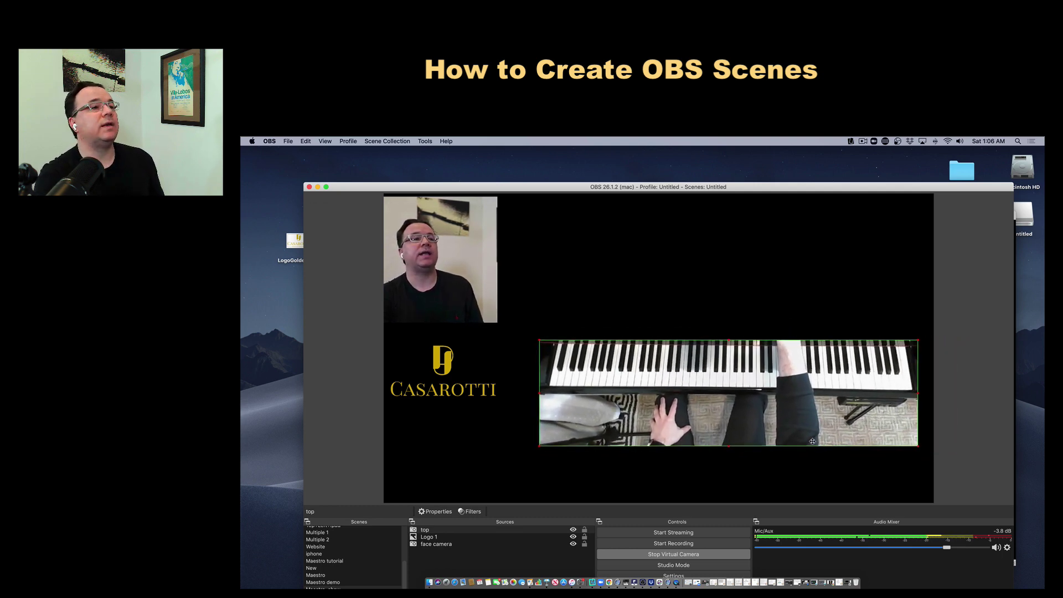